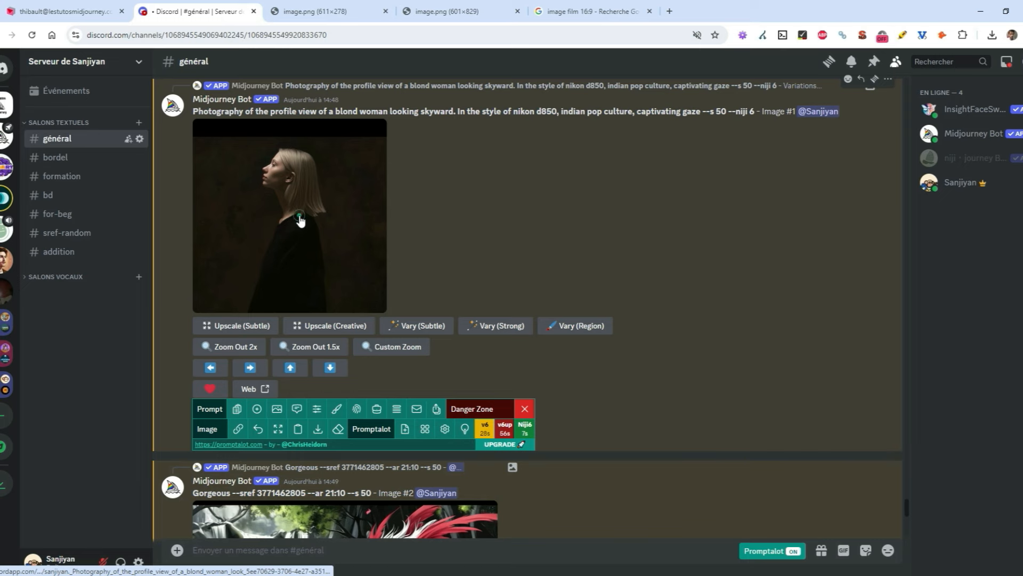
# Step: View enlarged the black-barred examples of the blond woman in profile and the red-and-white figure by the waterfall
pyautogui.click(300, 218)
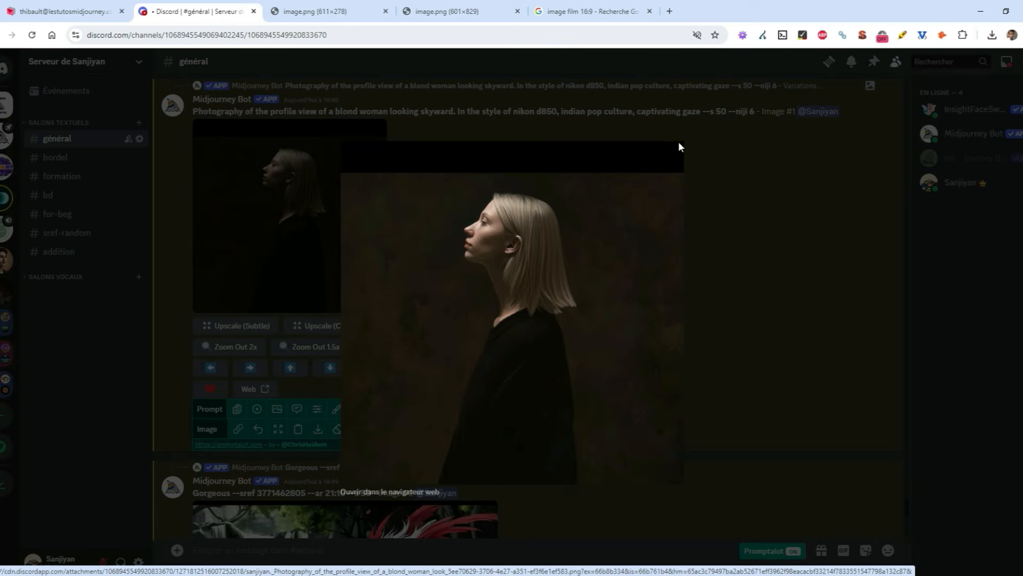
pyautogui.click(757, 175)
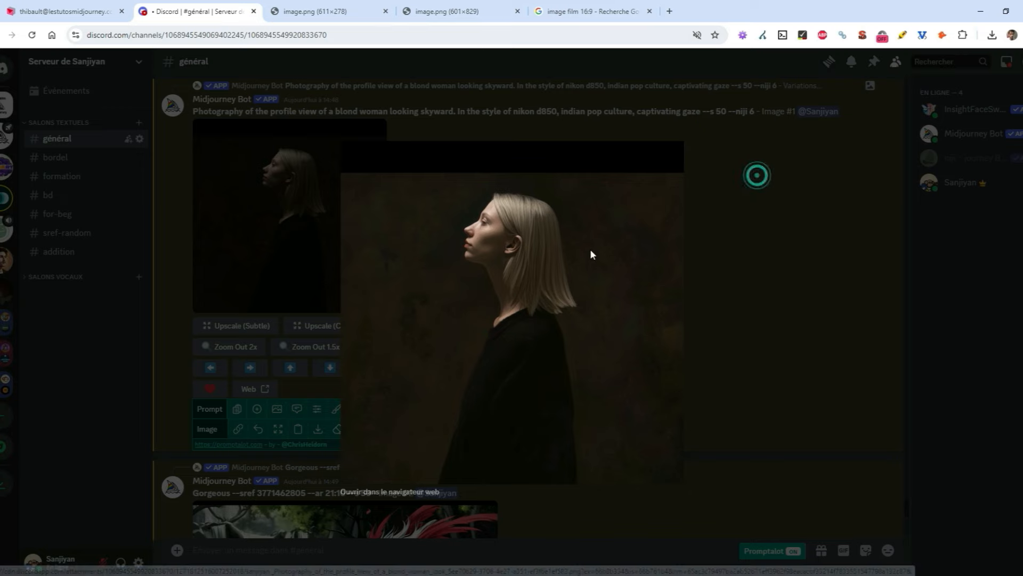
pyautogui.scroll(-2, 683, 254)
pyautogui.click(347, 458)
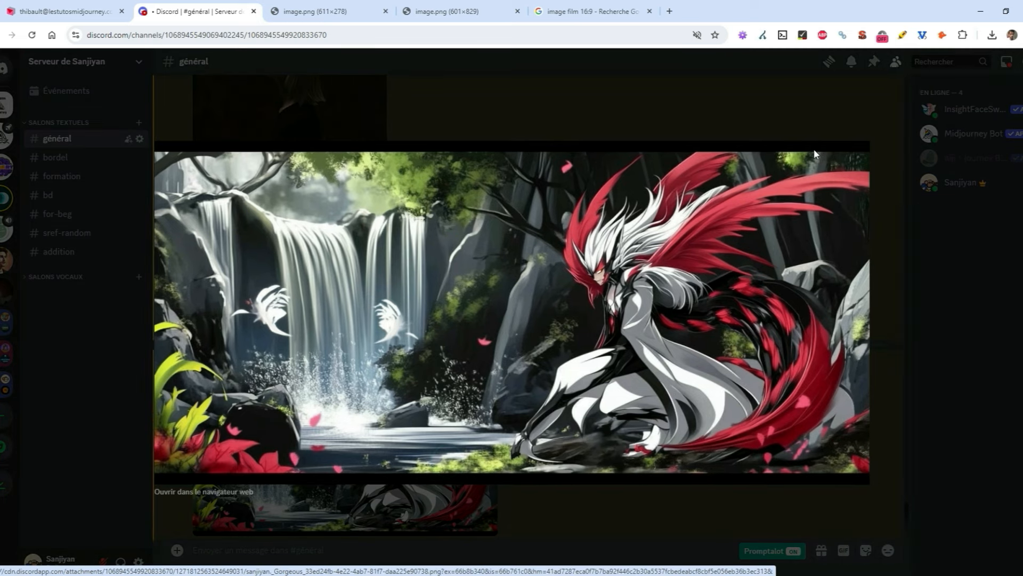
pyautogui.click(900, 462)
pyautogui.scroll(-3, 655, 385)
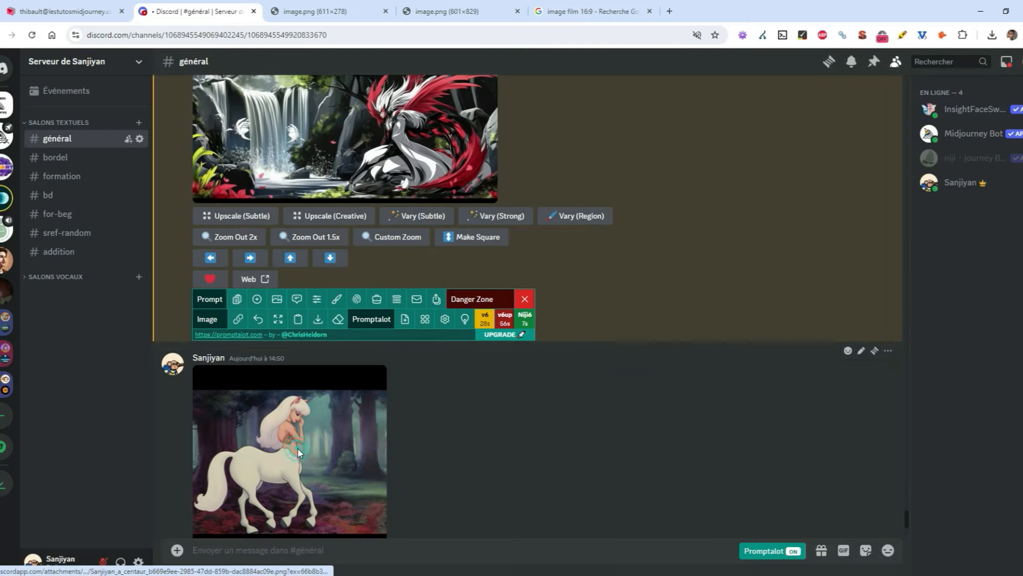
# Step: View enlarged the black-barred examples of the white centaur and the red ski boots
pyautogui.click(299, 452)
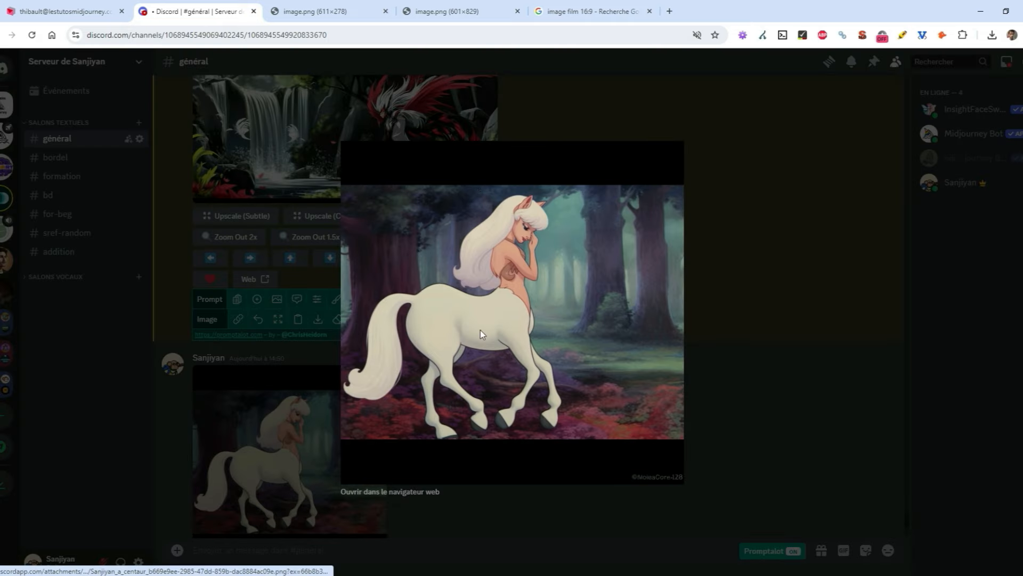
pyautogui.click(761, 460)
pyautogui.scroll(-5, 619, 370)
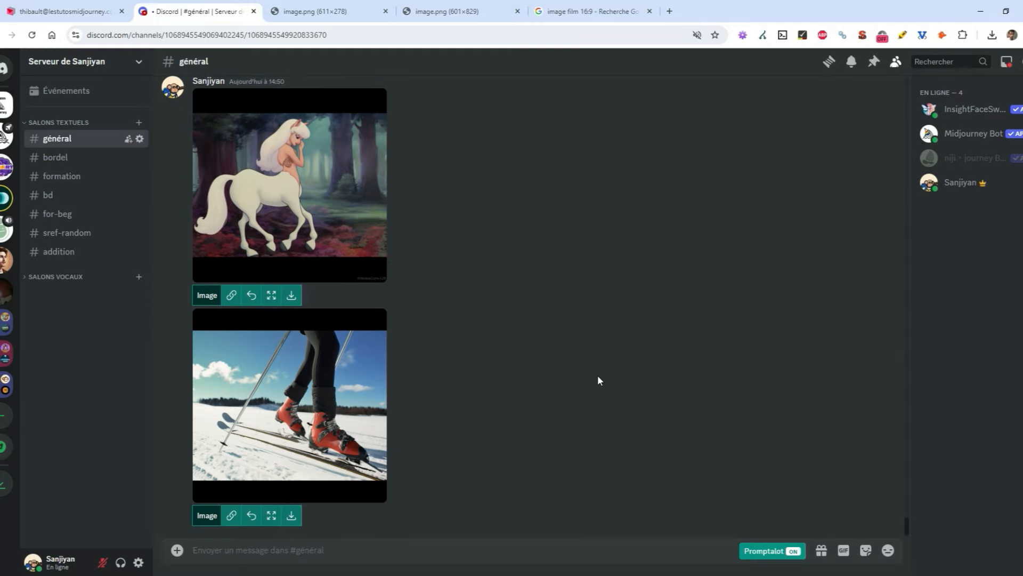
pyautogui.click(342, 384)
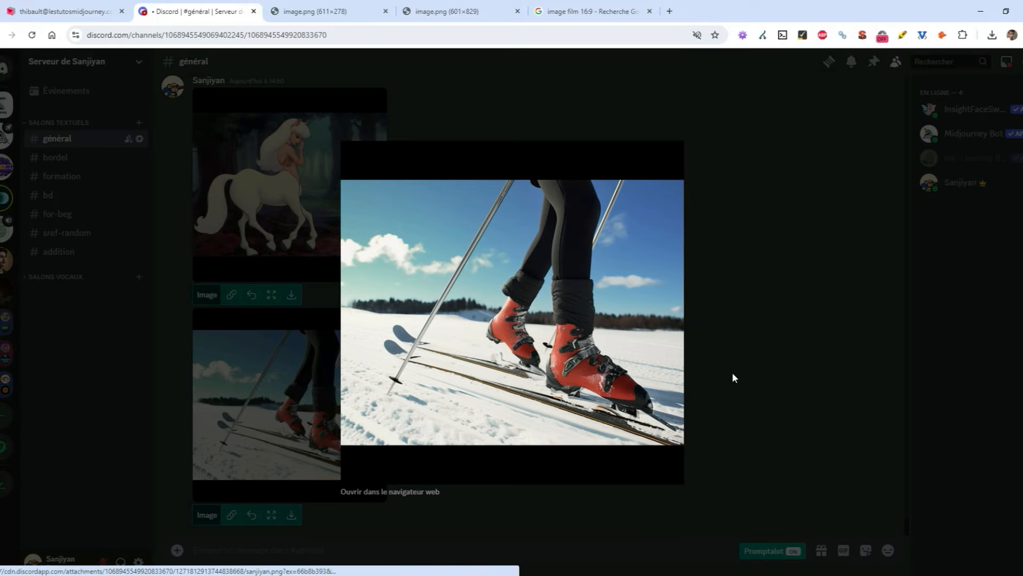
pyautogui.click(728, 358)
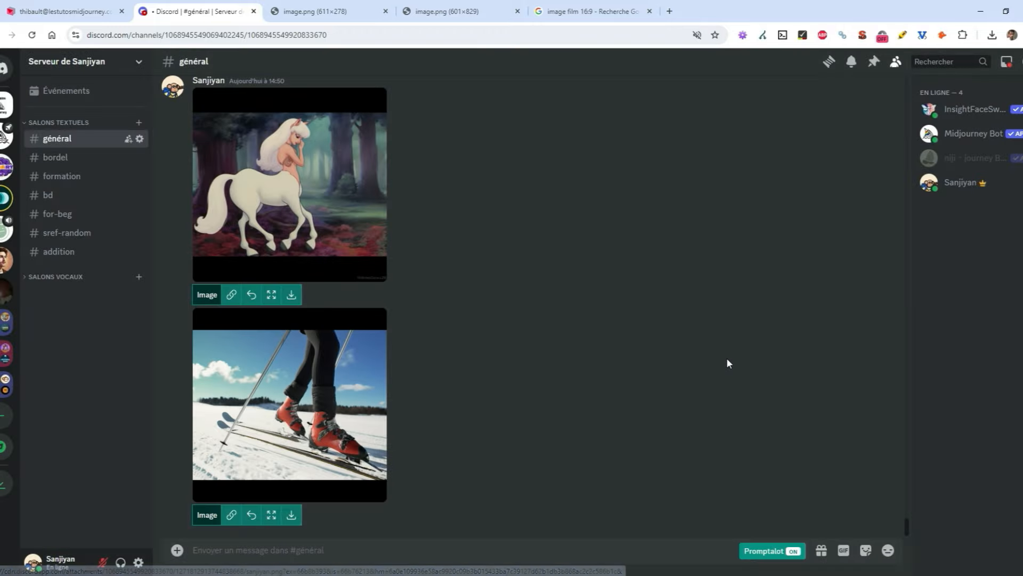
# Step: Reveal the first hidden cause in the message about black bars and read its explanation of mismatched reference image formats
pyautogui.scroll(10, 723, 353)
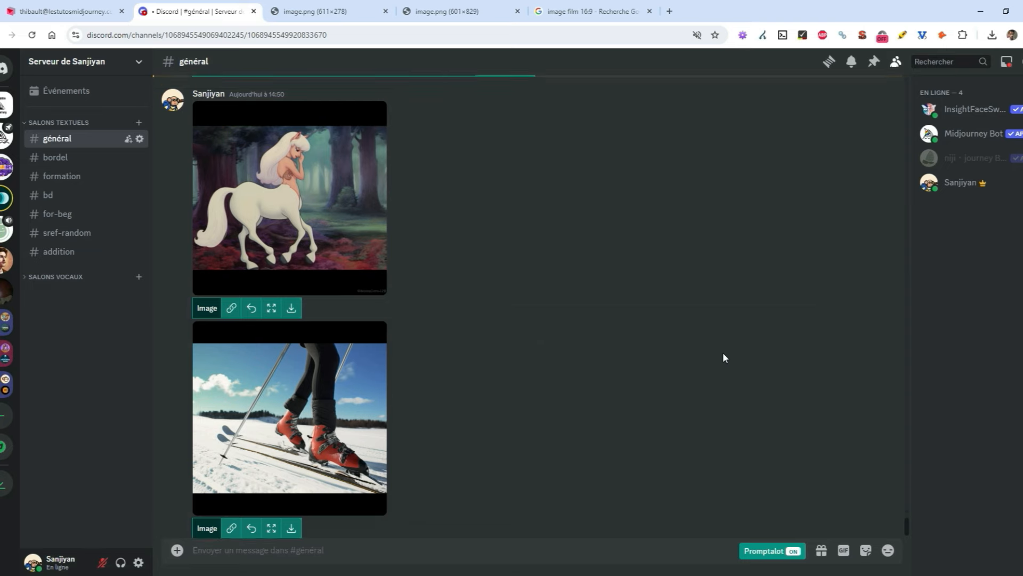
pyautogui.scroll(3, 660, 364)
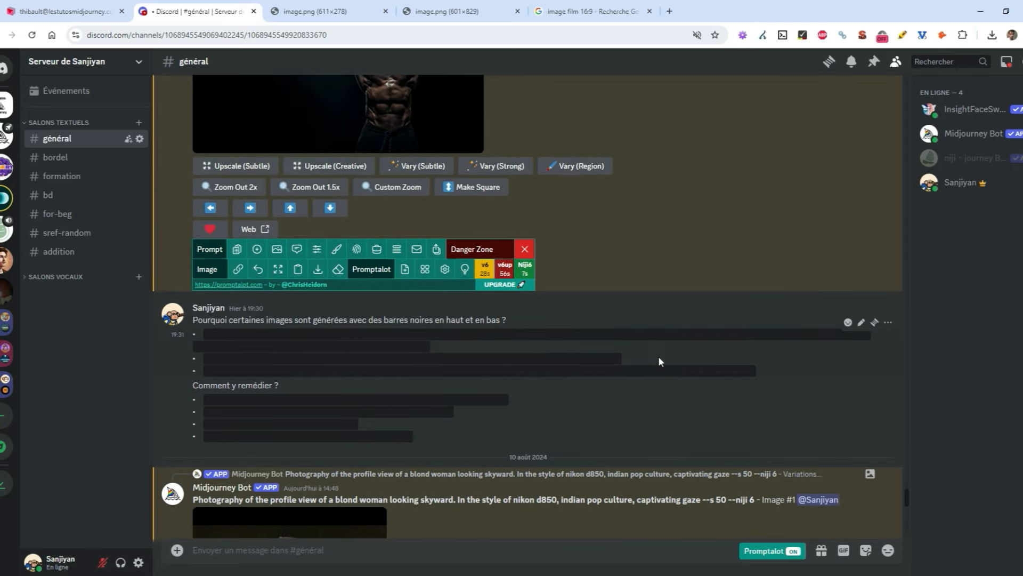
pyautogui.scroll(-1, 658, 356)
pyautogui.click(224, 283)
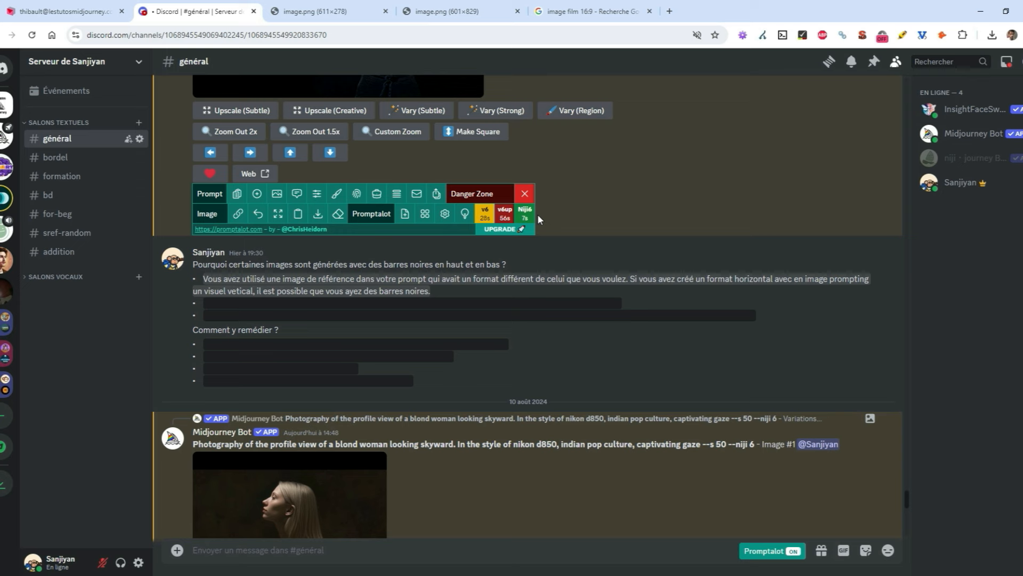
pyautogui.moveTo(325, 278); pyautogui.dragTo(624, 278)
pyautogui.click(626, 279)
pyautogui.moveTo(758, 279); pyautogui.dragTo(257, 291)
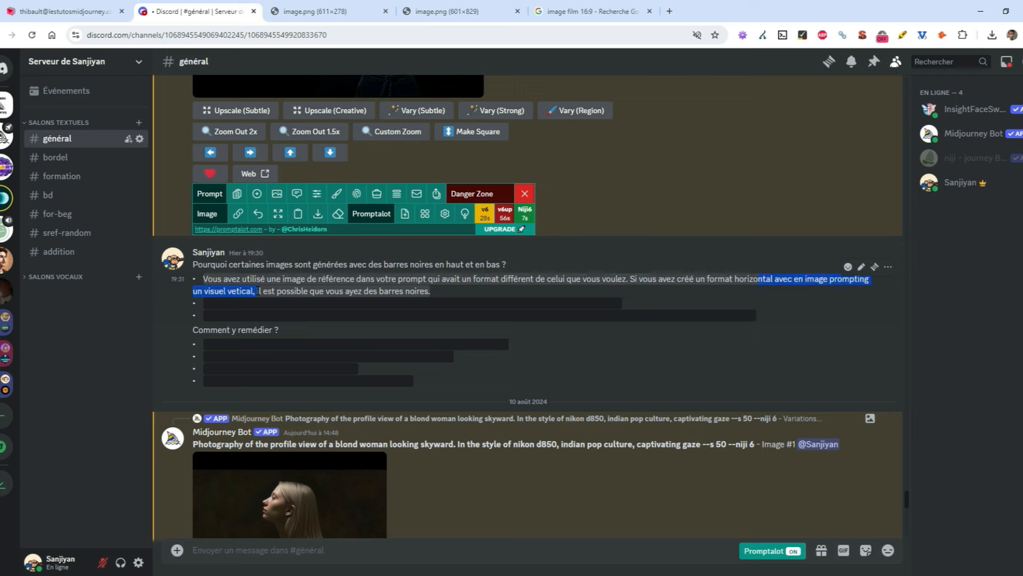
pyautogui.click(258, 291)
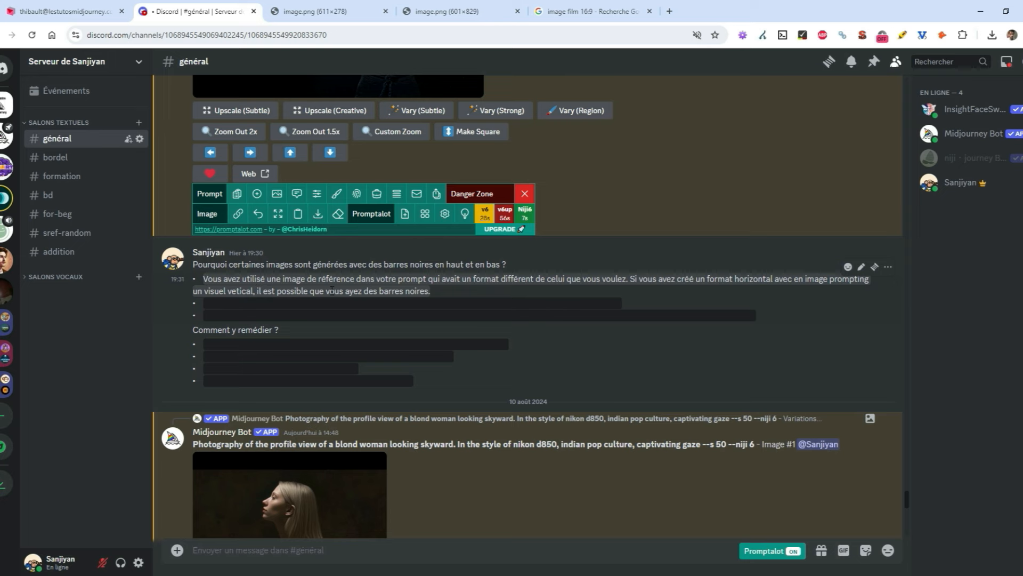
# Step: Submit an /imagine prompt in the général channel: "a snowy landscape --sref random --ar 2:1"
pyautogui.click(358, 545)
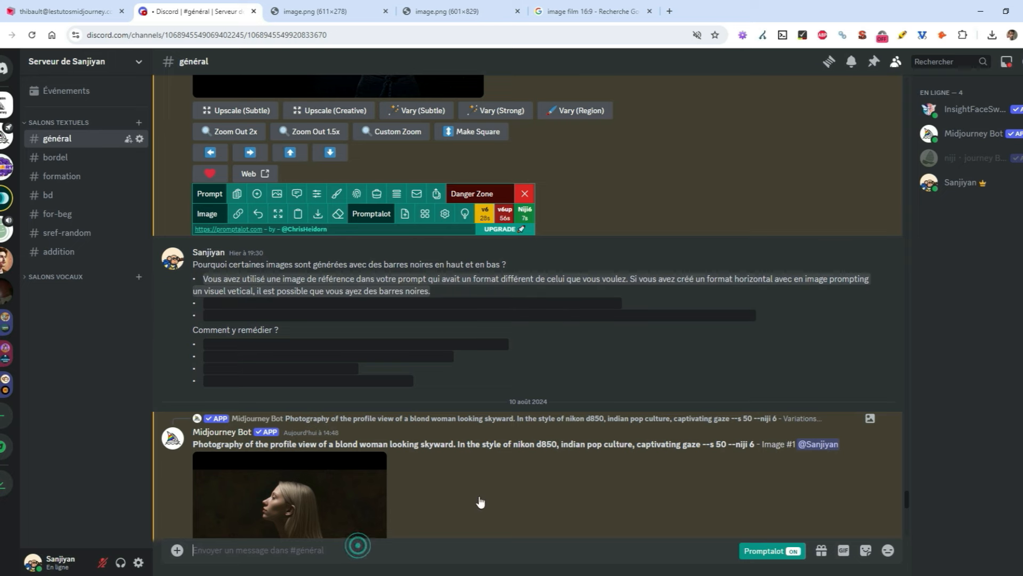
pyautogui.moveTo(906, 498); pyautogui.dragTo(907, 525)
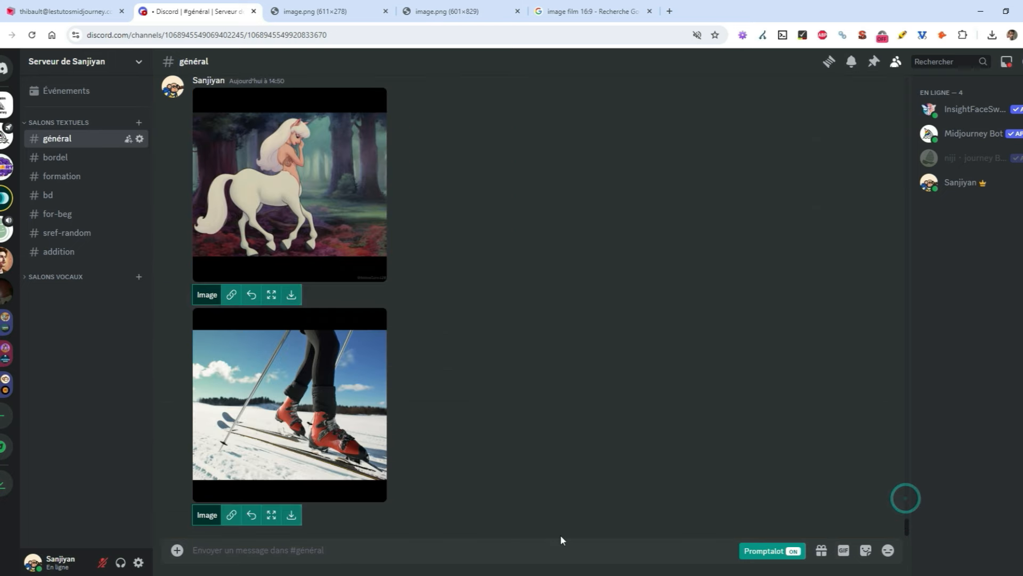
pyautogui.click(554, 543)
pyautogui.write('/im')
pyautogui.press('Tab')
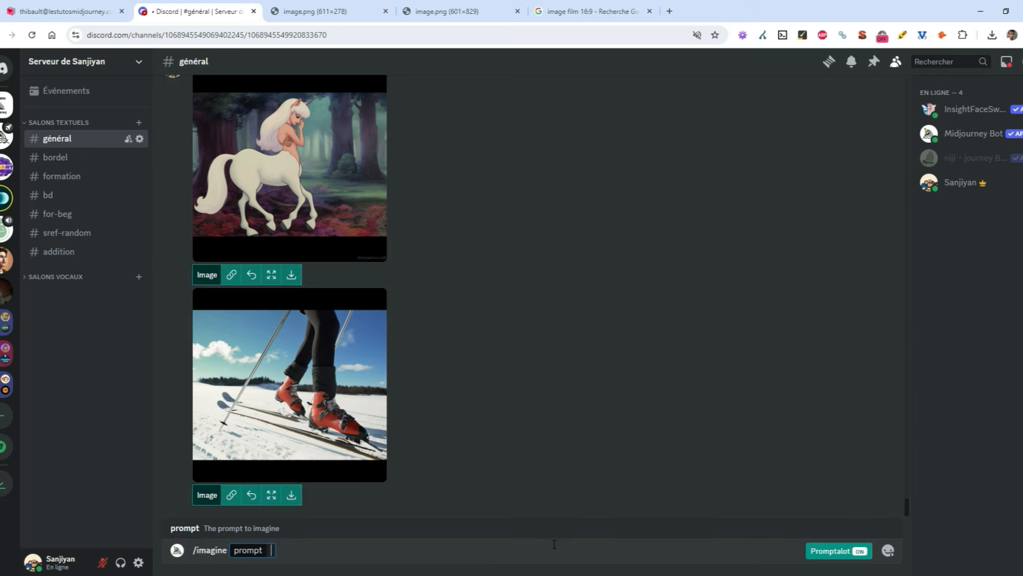
pyautogui.write('a snowy landscape --sref random --ar 2:1')
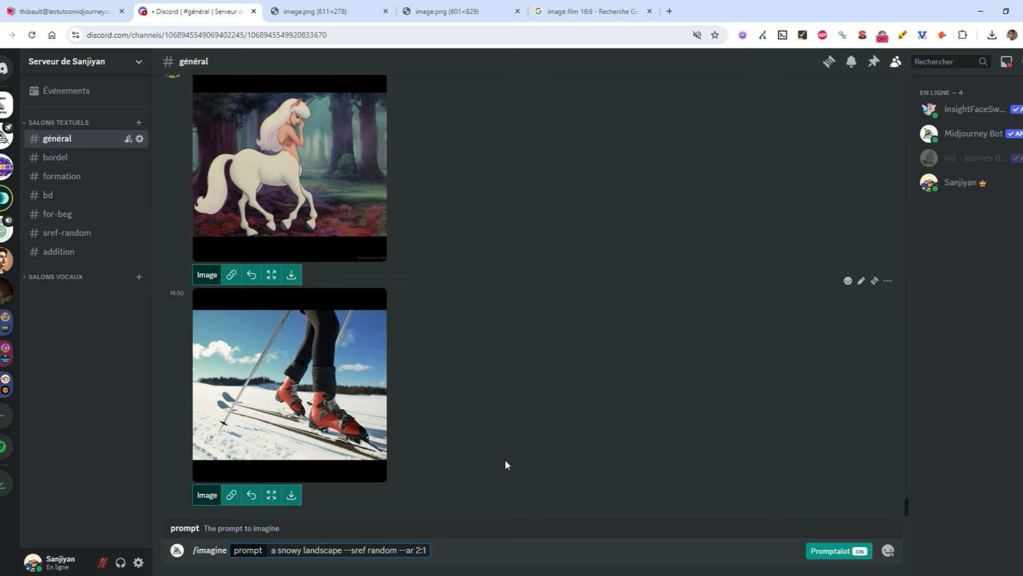
pyautogui.press('Return')
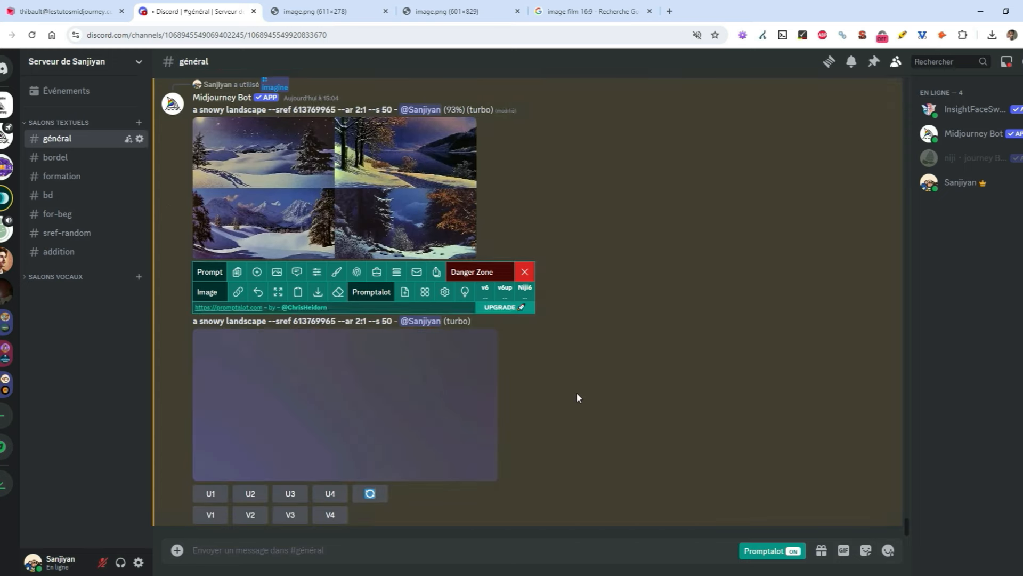
# Step: View the 2:1 snowy landscape grid enlarged and upscale its second image
pyautogui.click(445, 376)
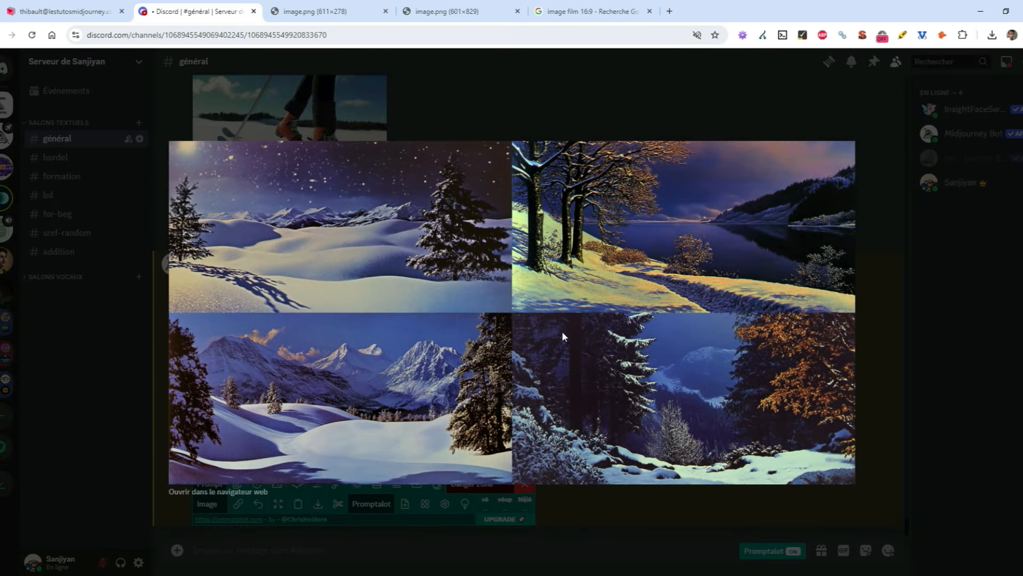
pyautogui.click(915, 383)
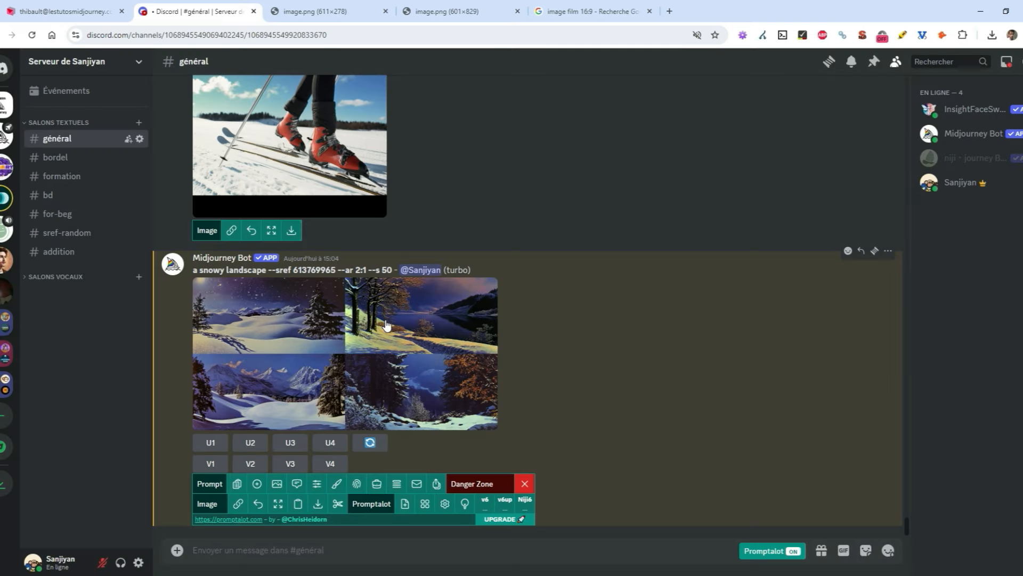
pyautogui.click(253, 448)
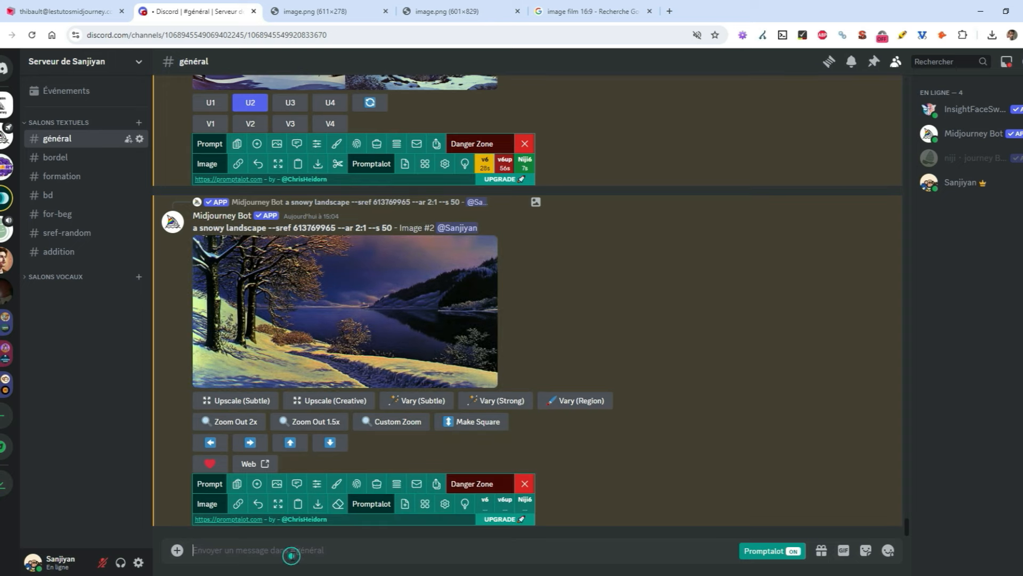
# Step: Submit the /imagine prompt "a snowy landscape --sref random --ar 1:2" with the upscaled landscape's image link placed in front as reference
pyautogui.write('/im')
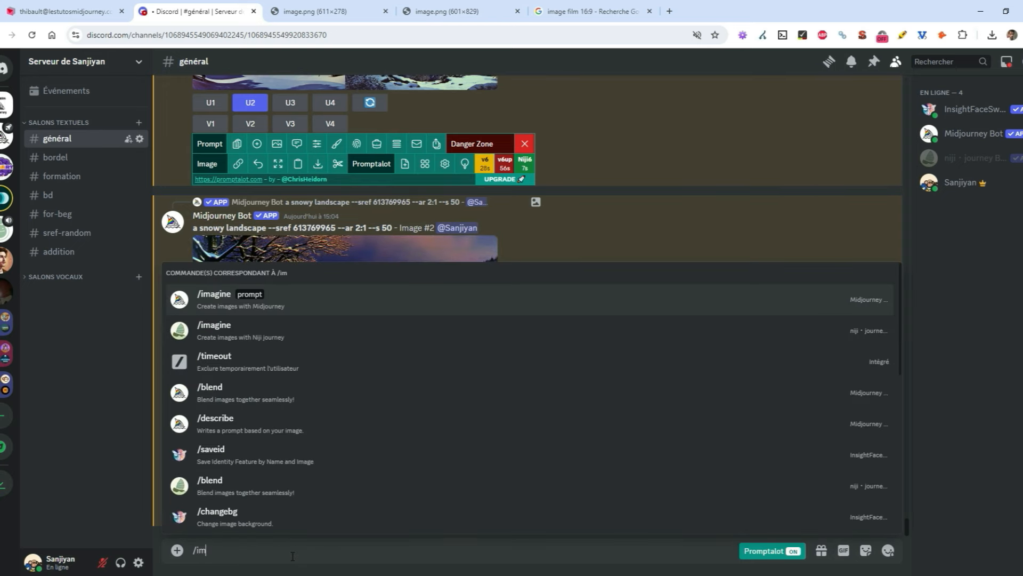
pyautogui.press('Tab')
pyautogui.write('a snowy landscape --sref random --ar 2:1')
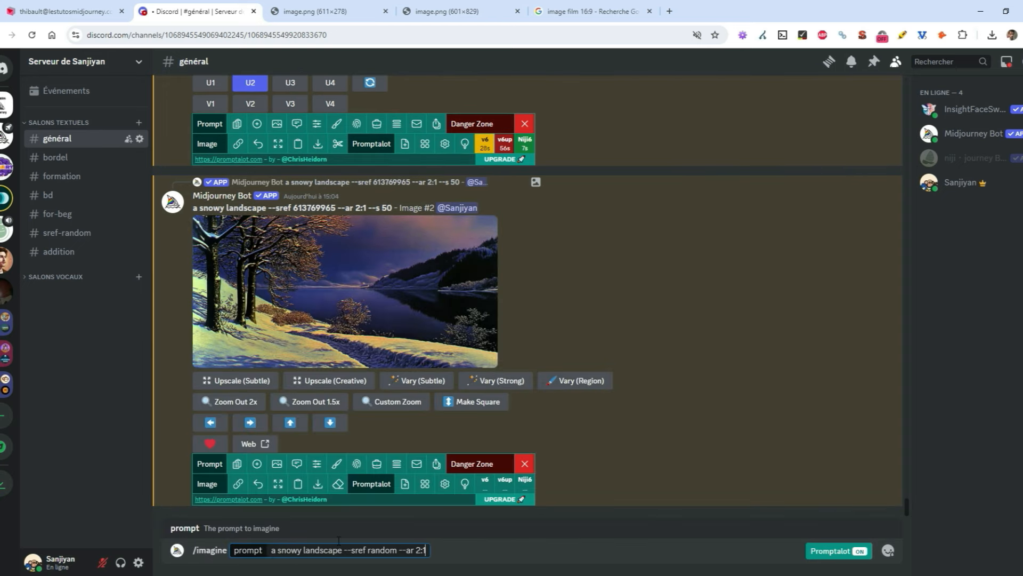
pyautogui.press('BackSpace')
pyautogui.press('BackSpace')
pyautogui.press('BackSpace')
pyautogui.write('1:2')
pyautogui.click(238, 483)
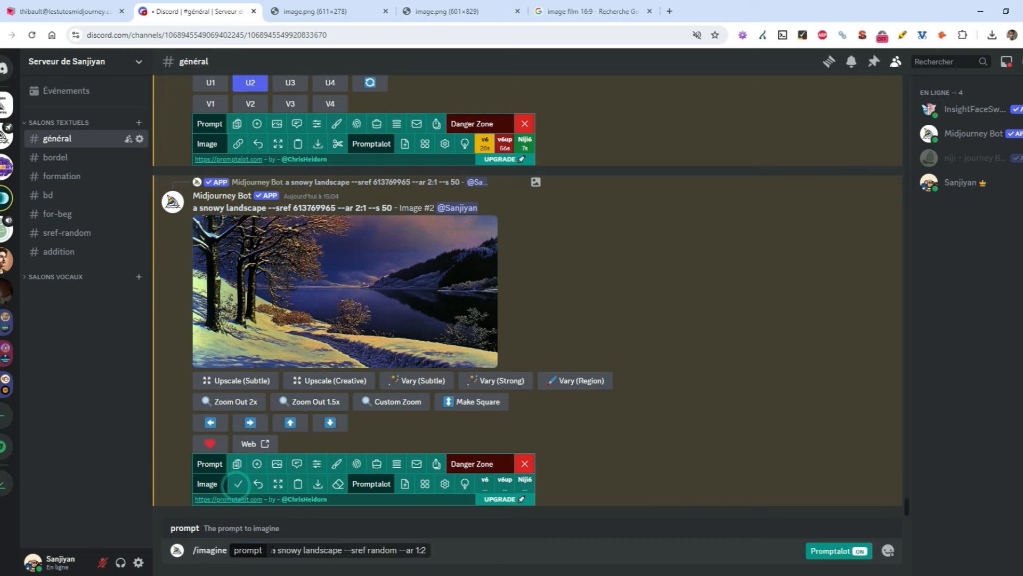
pyautogui.hotkey('ctrl', 'v')
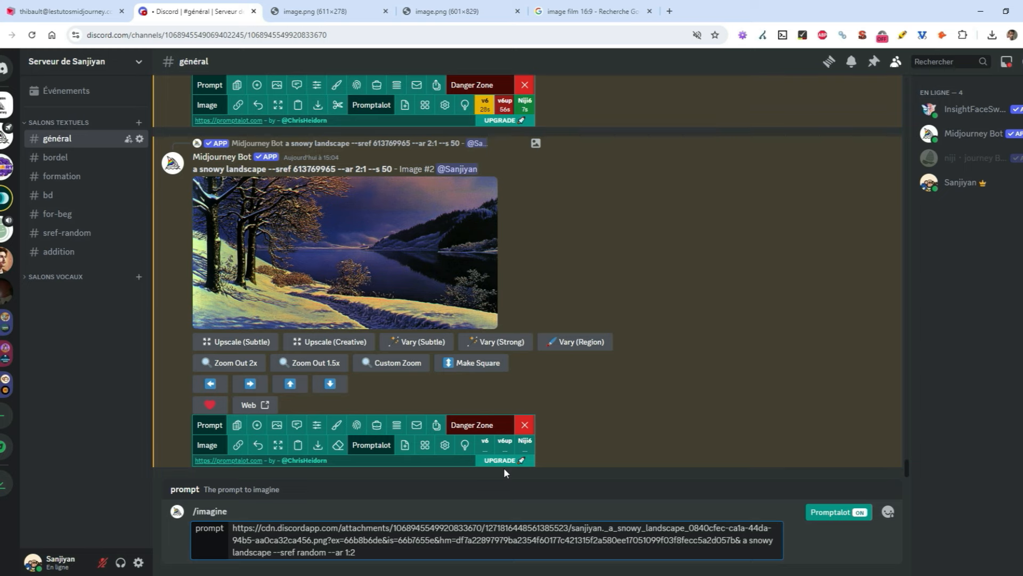
pyautogui.press('Return')
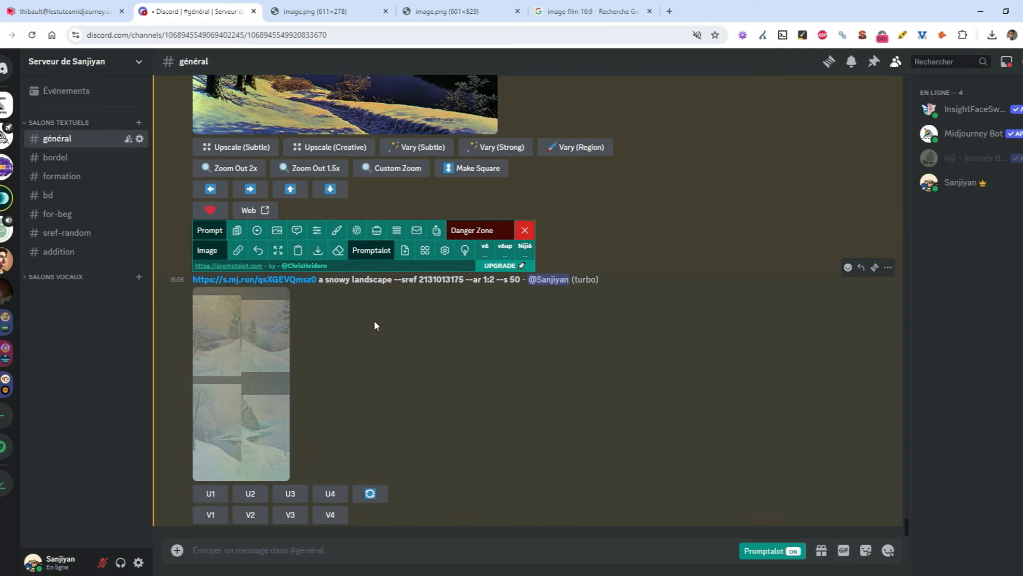
# Step: Open the 1:2 snowy landscape grid in the web browser and examine the black areas of its images at full size
pyautogui.click(266, 373)
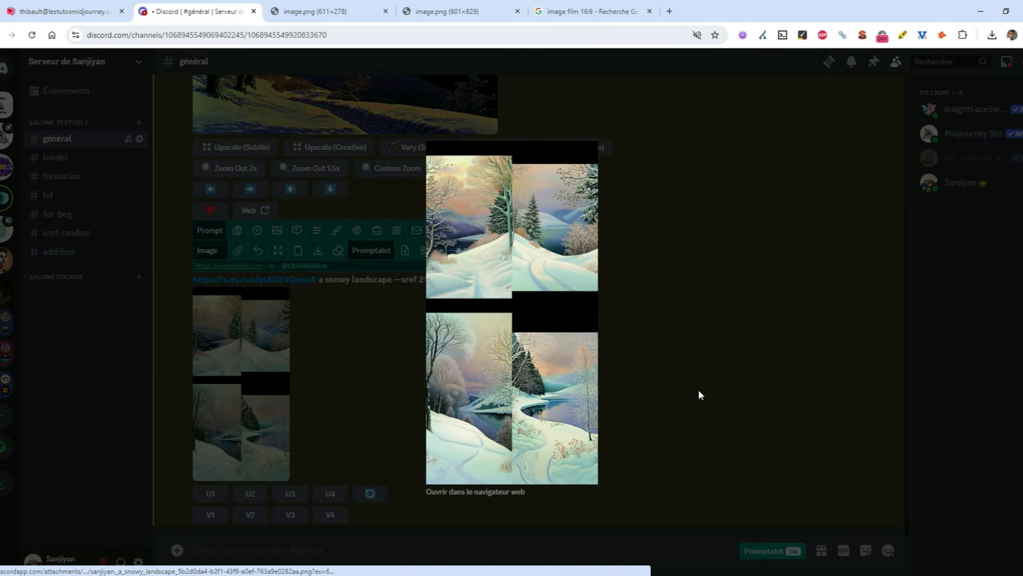
pyautogui.click(516, 491)
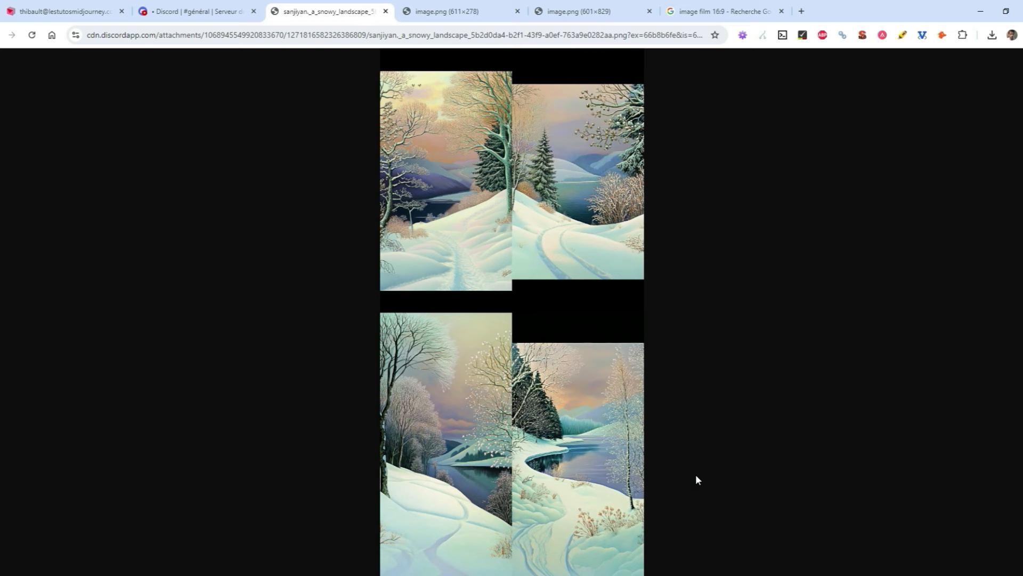
pyautogui.click(624, 364)
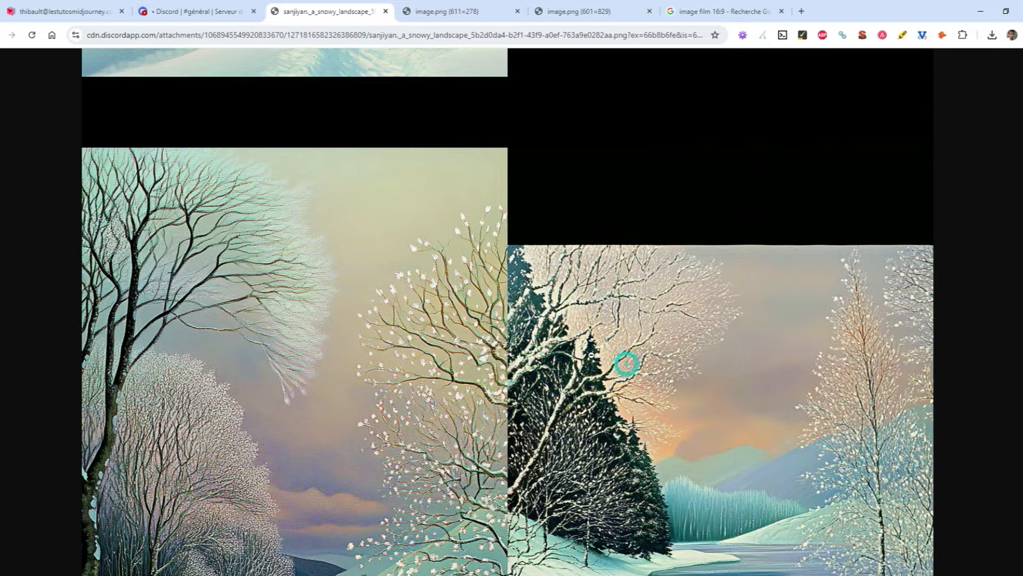
pyautogui.scroll(15, 590, 356)
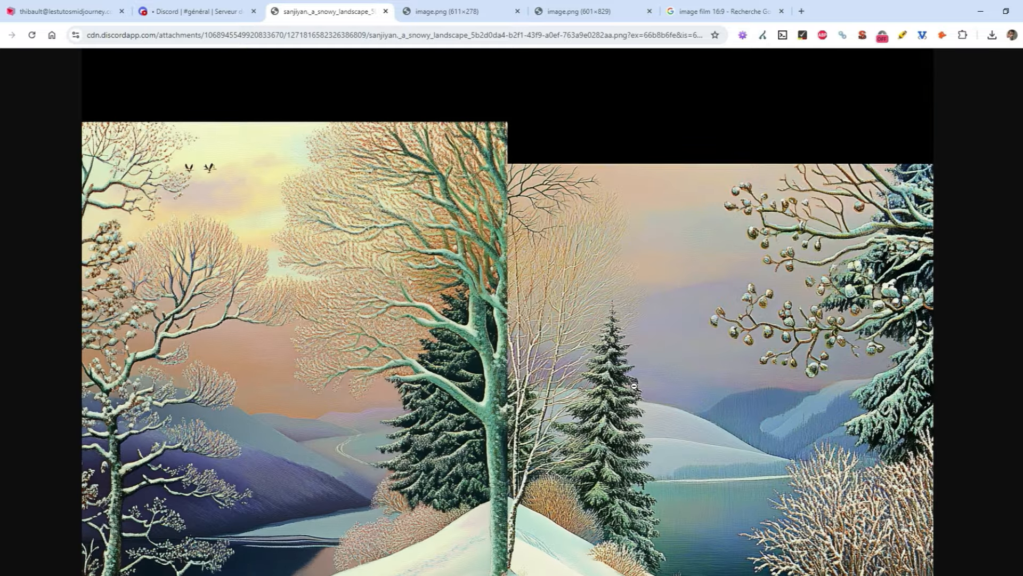
pyautogui.scroll(-6, 634, 385)
pyautogui.click(633, 385)
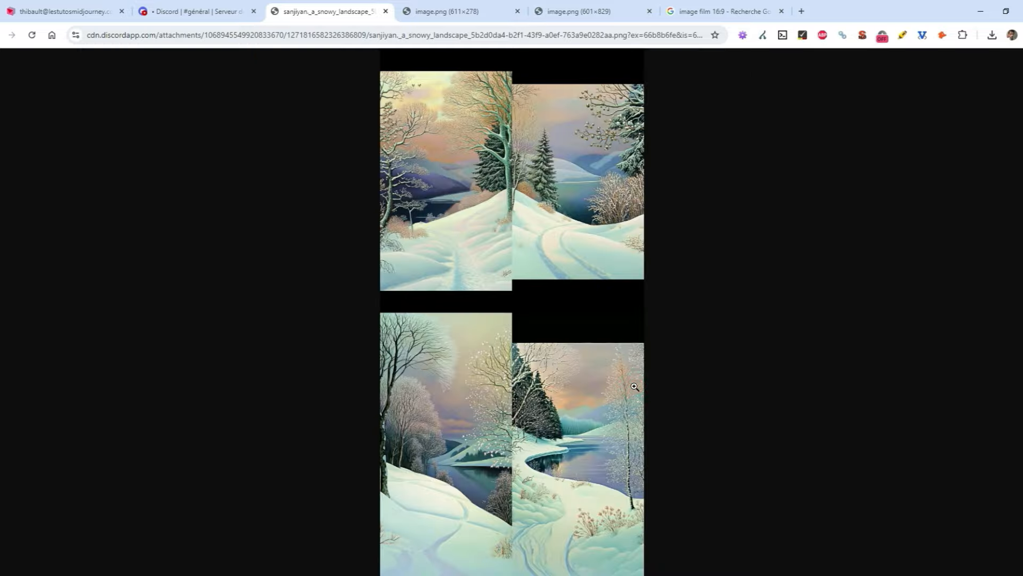
# Step: Return to the Discord channel and upscale the second image of the 1:2 snowy landscape grid
pyautogui.click(197, 5)
pyautogui.click(679, 418)
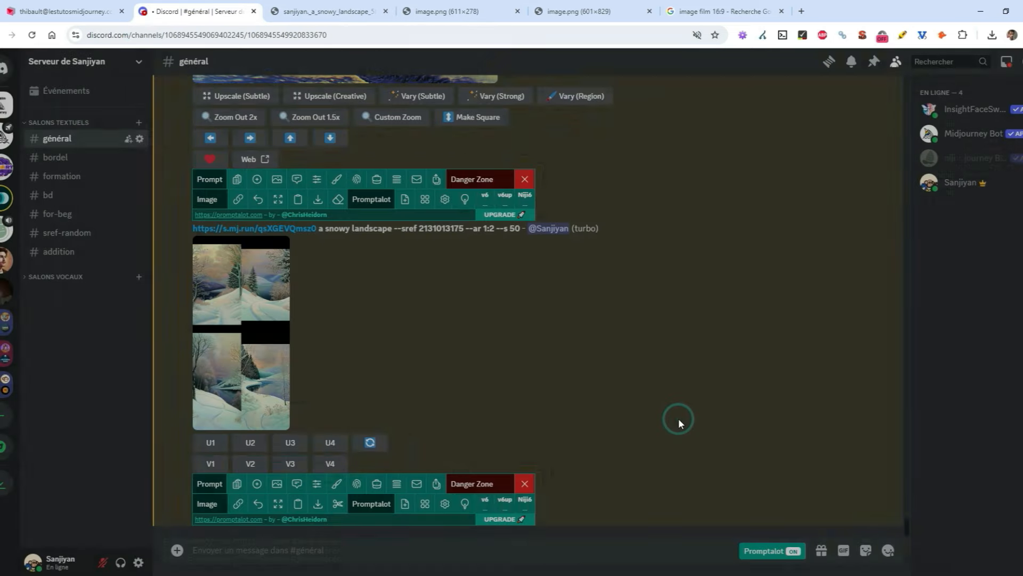
pyautogui.click(249, 441)
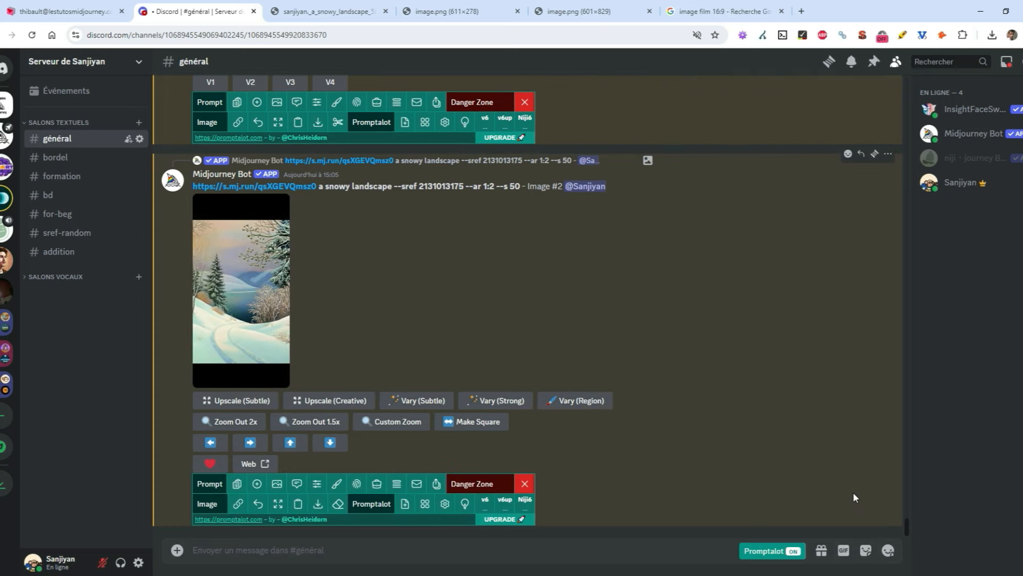
# Step: Reveal the second hidden cause in the black bars message and view the image.png (611×278) screenshot of user comments
pyautogui.scroll(10, 570, 298)
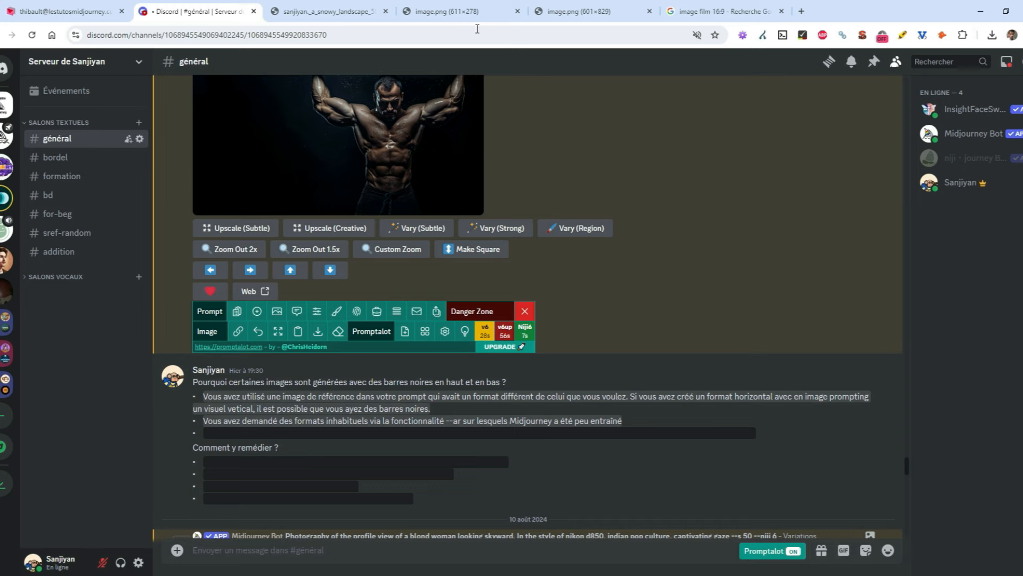
pyautogui.hotkey('ctrl', '4')
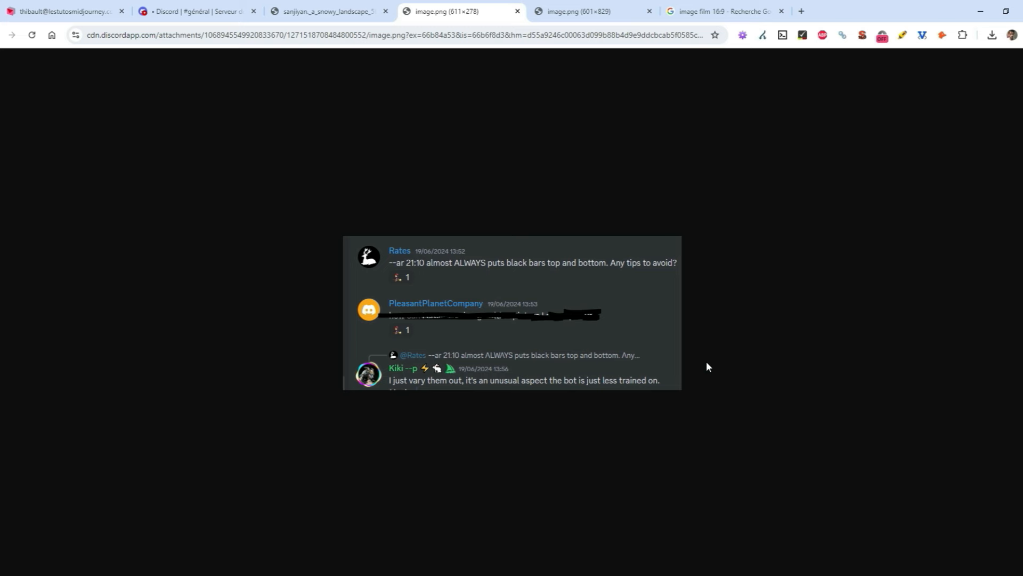
# Step: Return to the Discord channel and view the upscaled "Gorgeous" 21:10 image at full size to examine its black bars
pyautogui.click(190, 11)
pyautogui.scroll(-5, 679, 316)
pyautogui.scroll(-7, 679, 316)
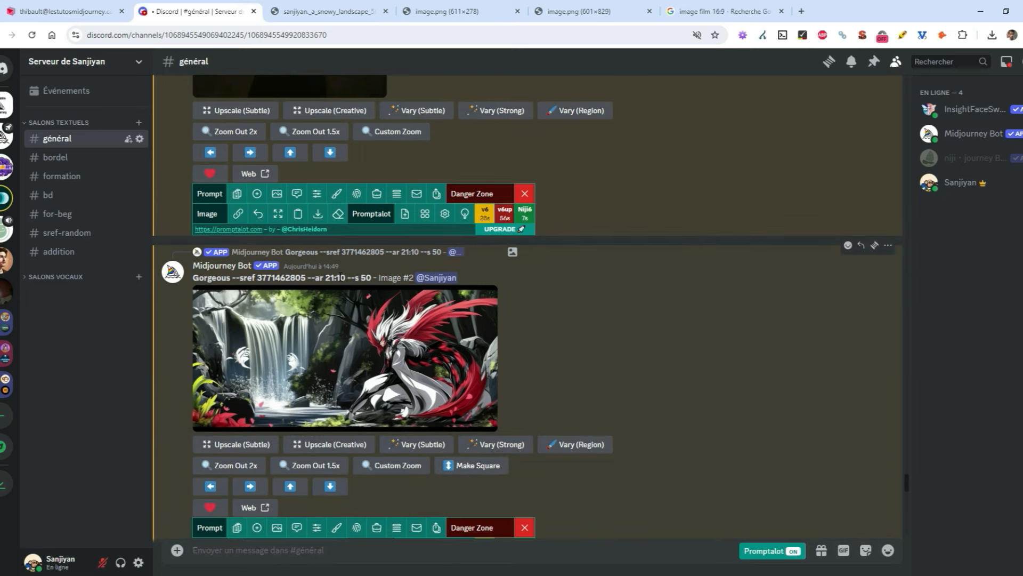
pyautogui.moveTo(345, 277); pyautogui.dragTo(310, 277)
pyautogui.click(597, 342)
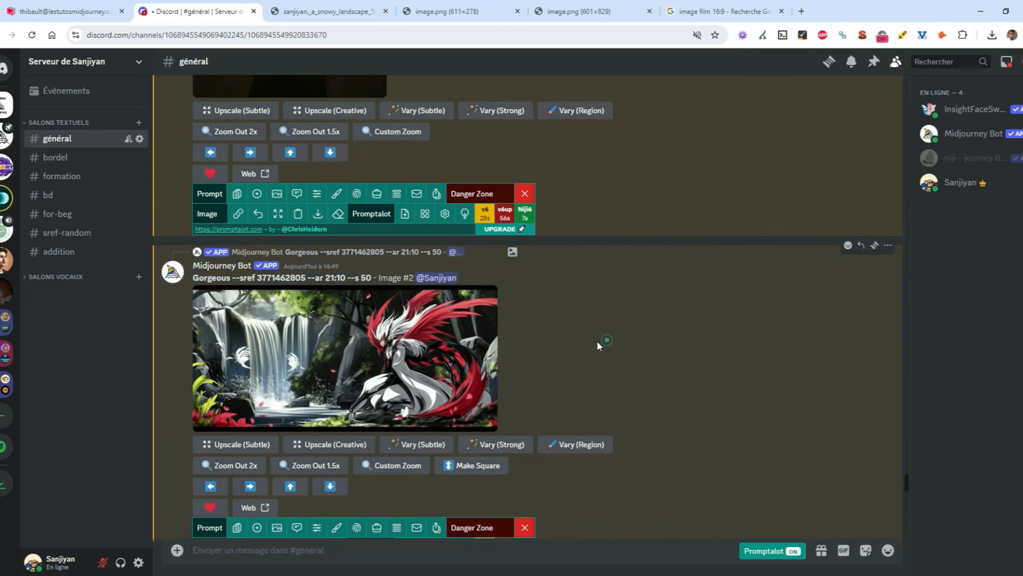
pyautogui.click(399, 349)
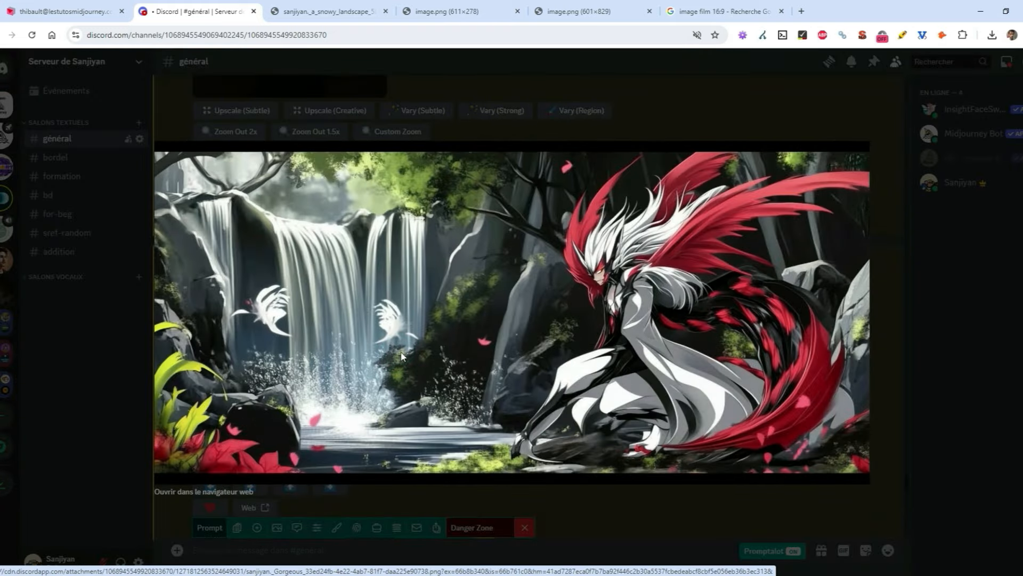
pyautogui.click(419, 484)
# Step: Reveal the third hidden cause in the black bars message and preview several film stills in the "image film 16:9" image results
pyautogui.scroll(-5, 449, 335)
pyautogui.click(442, 321)
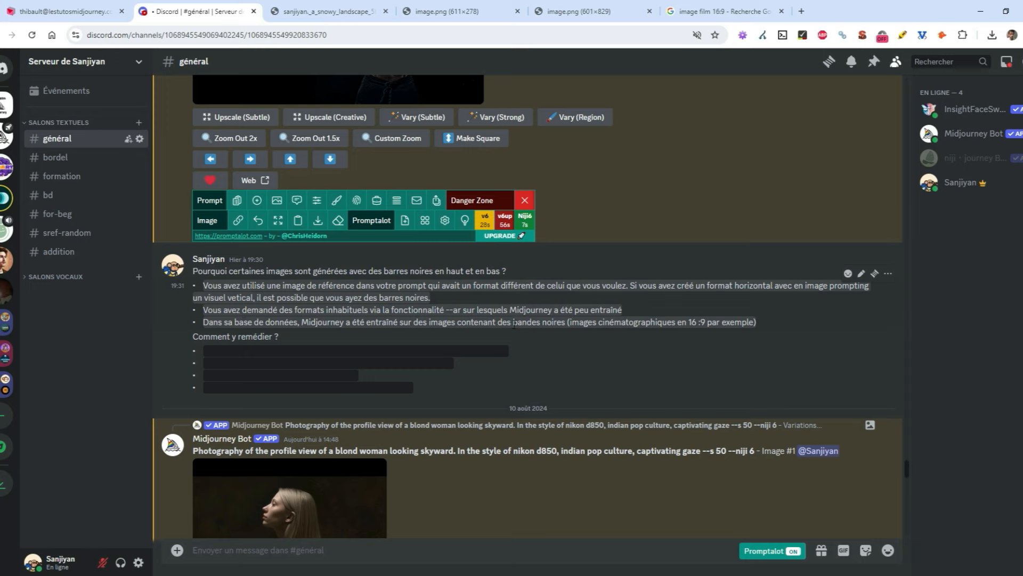
pyautogui.click(702, 7)
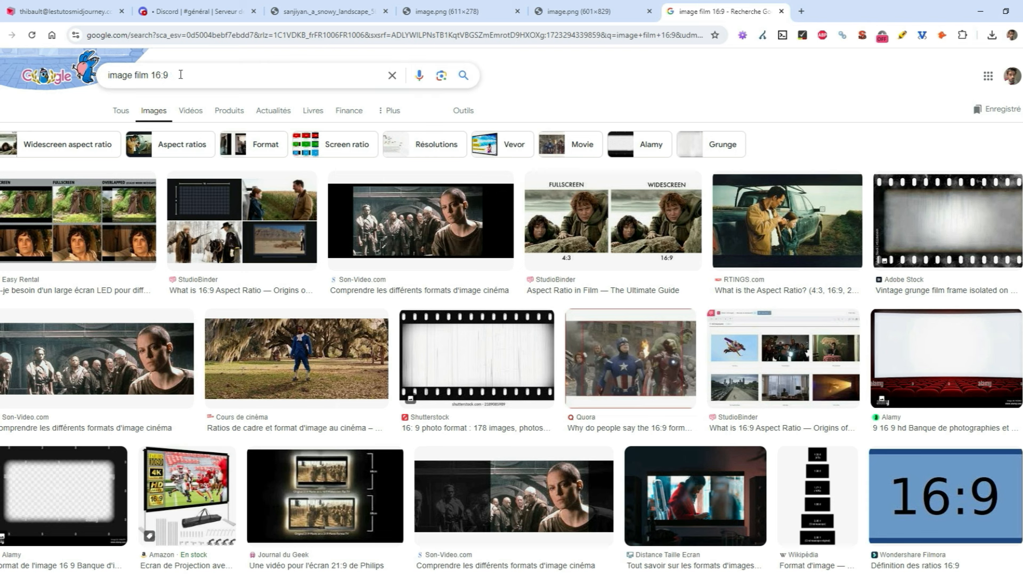
pyautogui.click(770, 238)
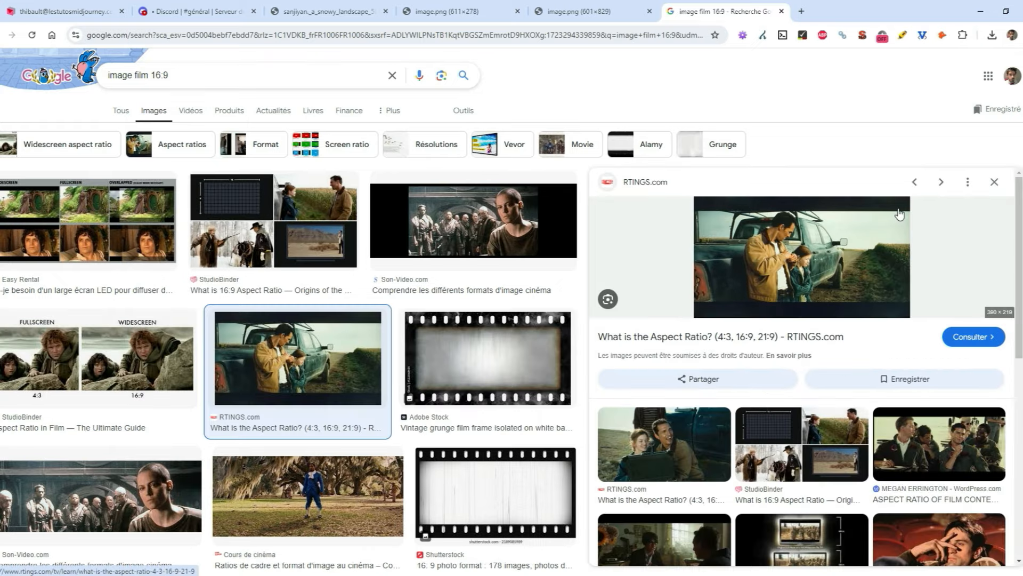
pyautogui.scroll(-2, 898, 426)
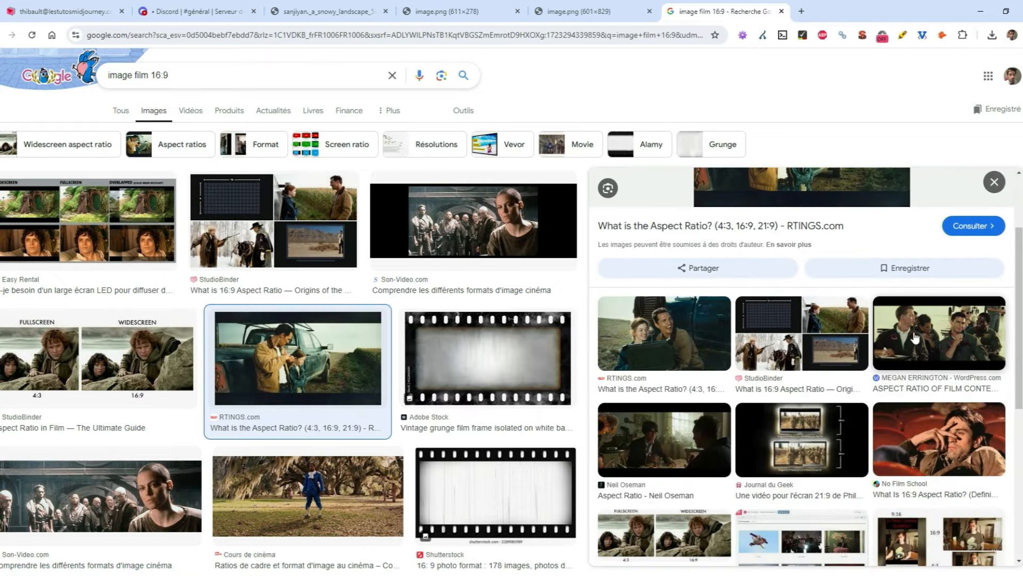
pyautogui.click(950, 336)
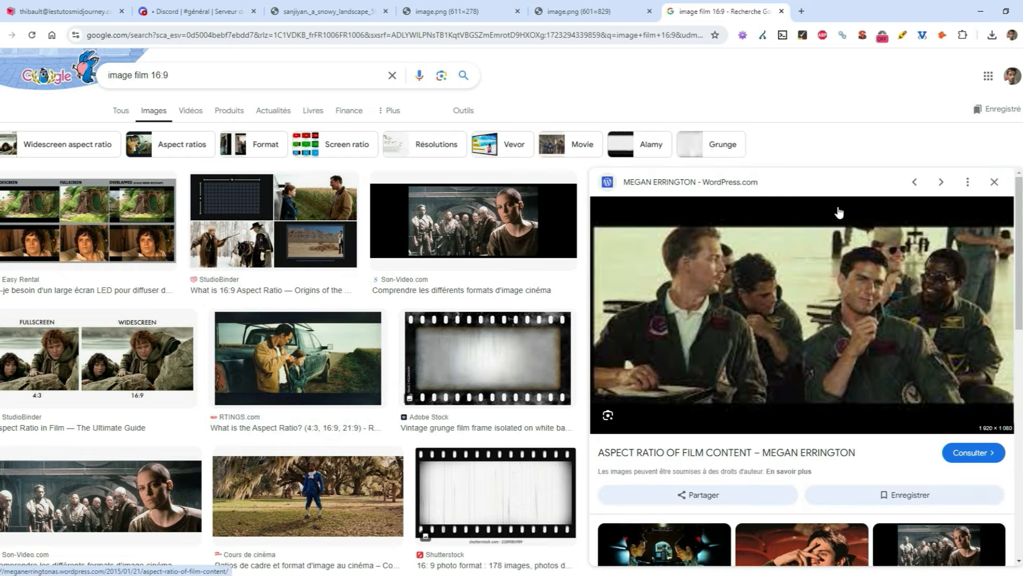
pyautogui.scroll(-2, 785, 350)
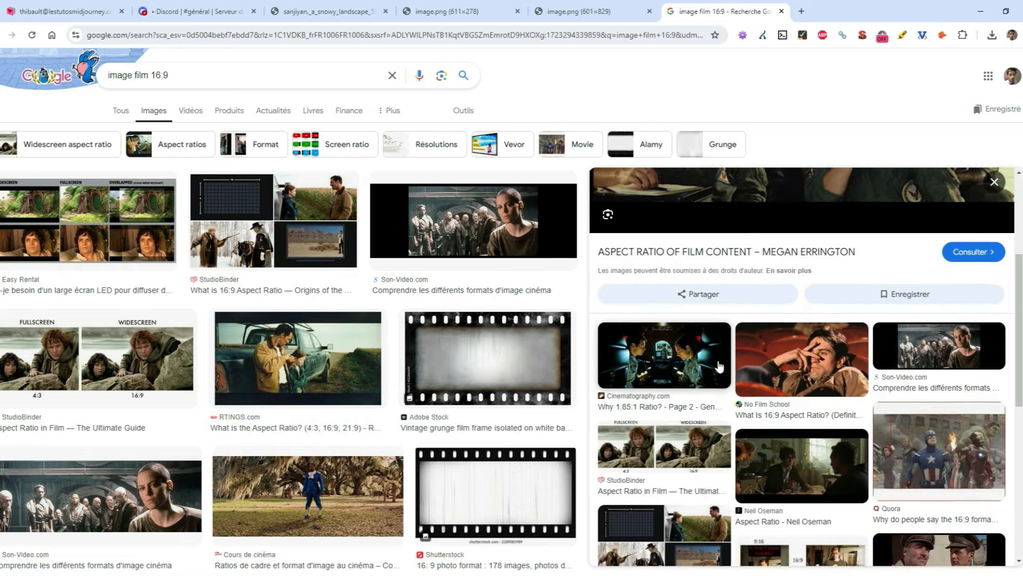
pyautogui.click(800, 450)
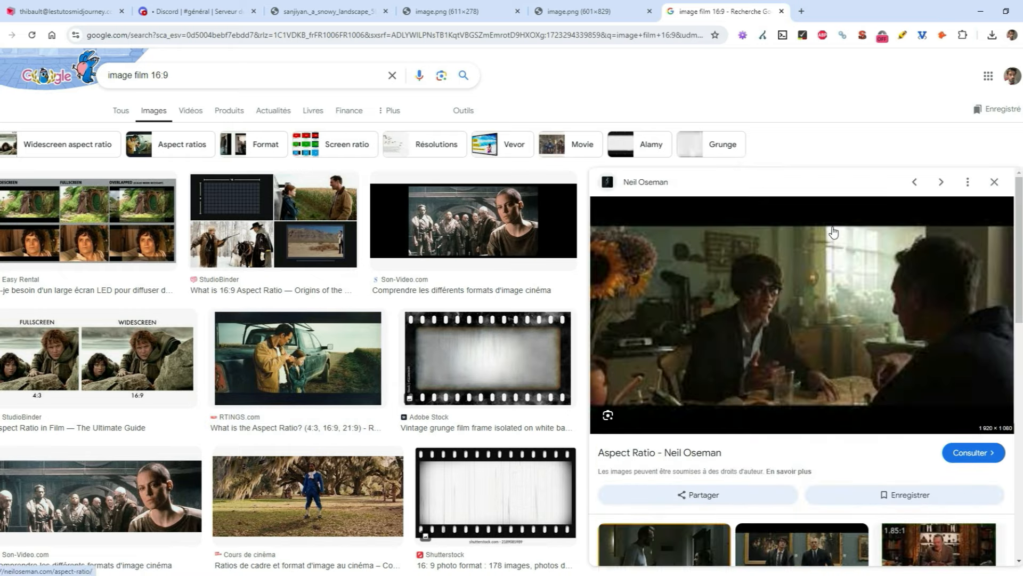
pyautogui.scroll(-5, 822, 274)
pyautogui.click(809, 389)
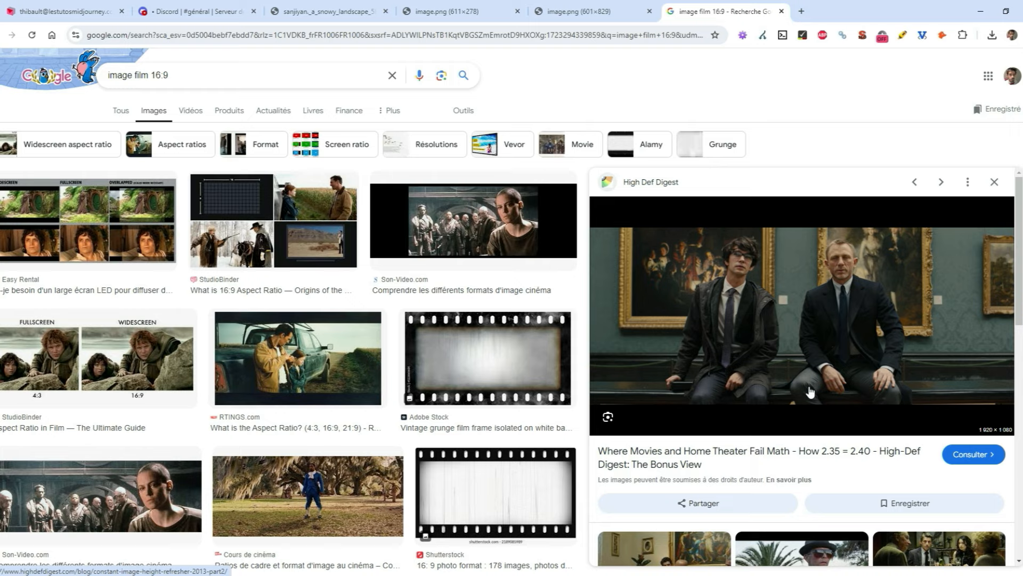
# Step: Return to the black bars message in Discord and reveal the first hidden remedy under "Comment y remédier ?"
pyautogui.click(208, 11)
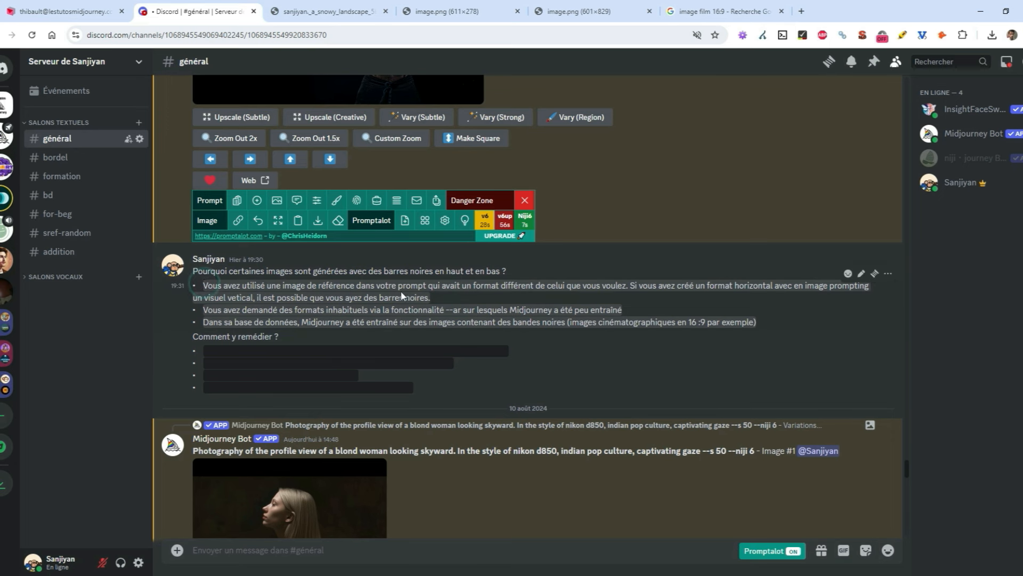
pyautogui.click(419, 286)
pyautogui.tripleClick(280, 334)
pyautogui.click(193, 336)
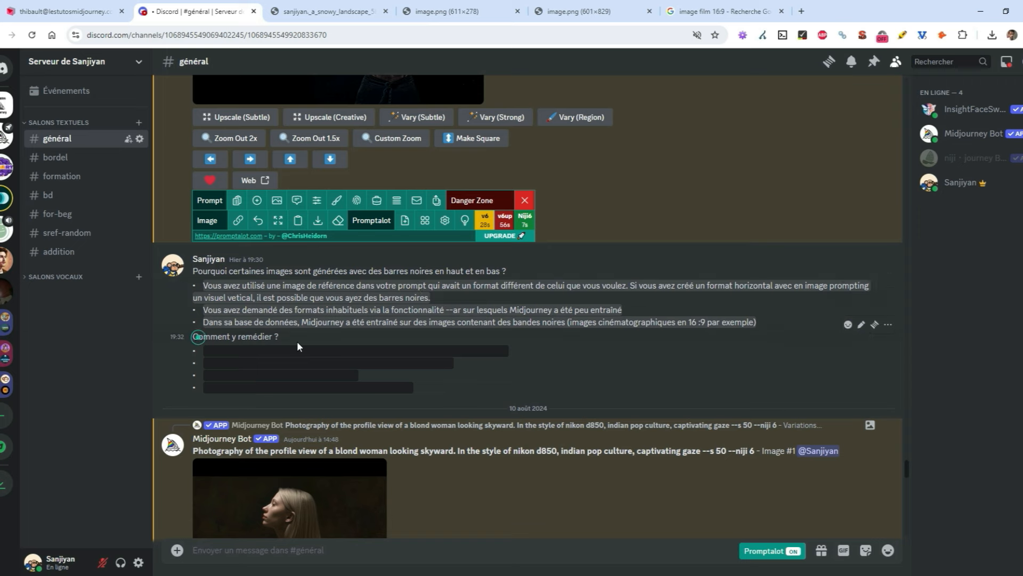
pyautogui.click(384, 354)
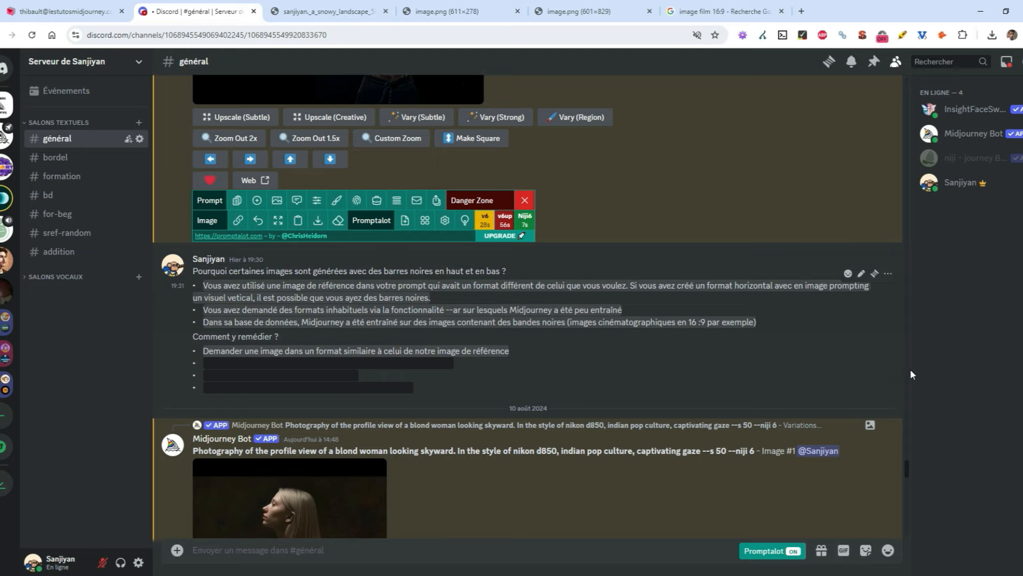
# Step: Copy the upscaled 2:1 snowy landscape's prompt and paste it into a new /imagine command
pyautogui.moveTo(905, 470); pyautogui.dragTo(906, 514)
pyautogui.scroll(5, 461, 372)
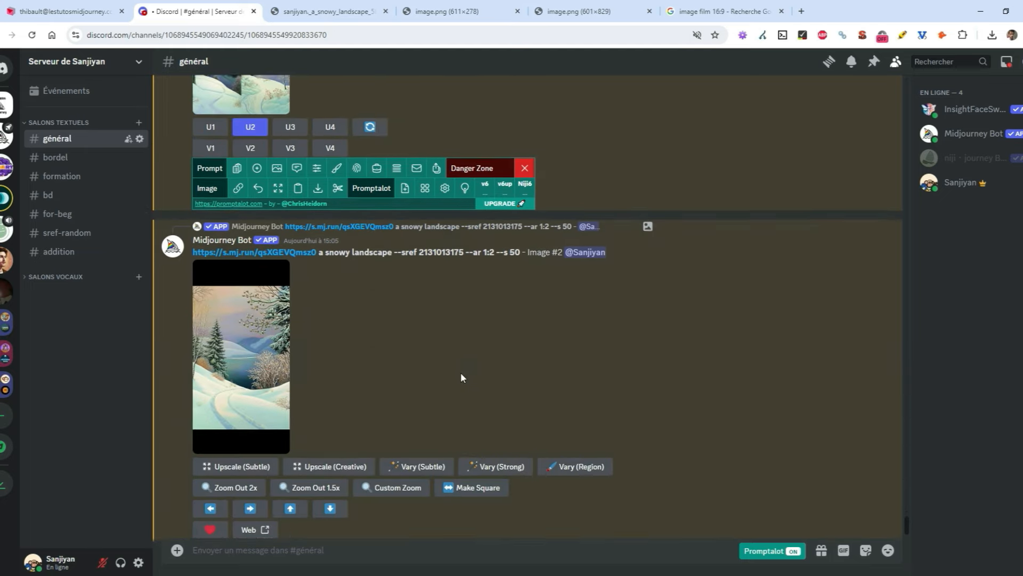
pyautogui.scroll(-5, 353, 273)
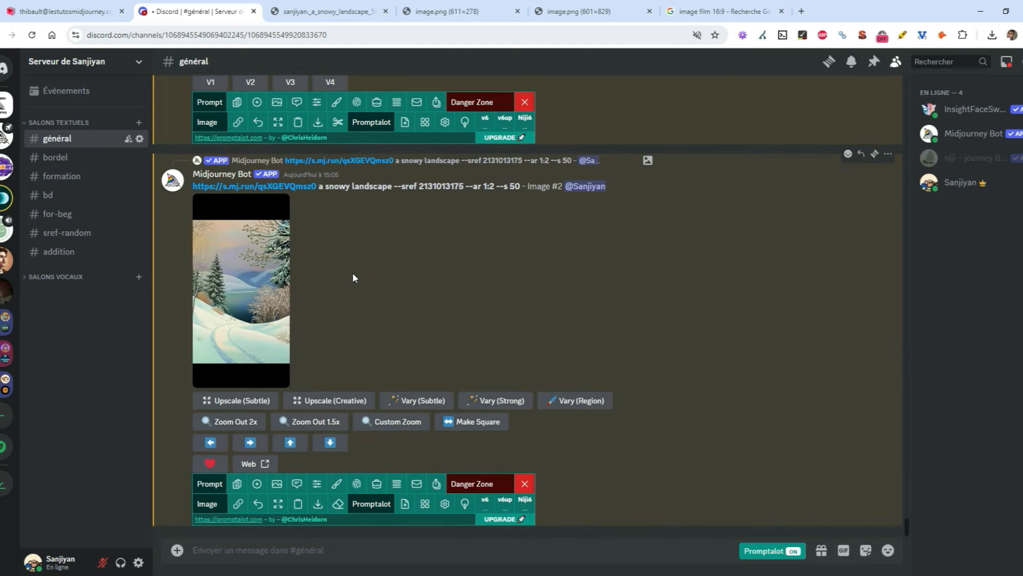
pyautogui.scroll(10, 367, 290)
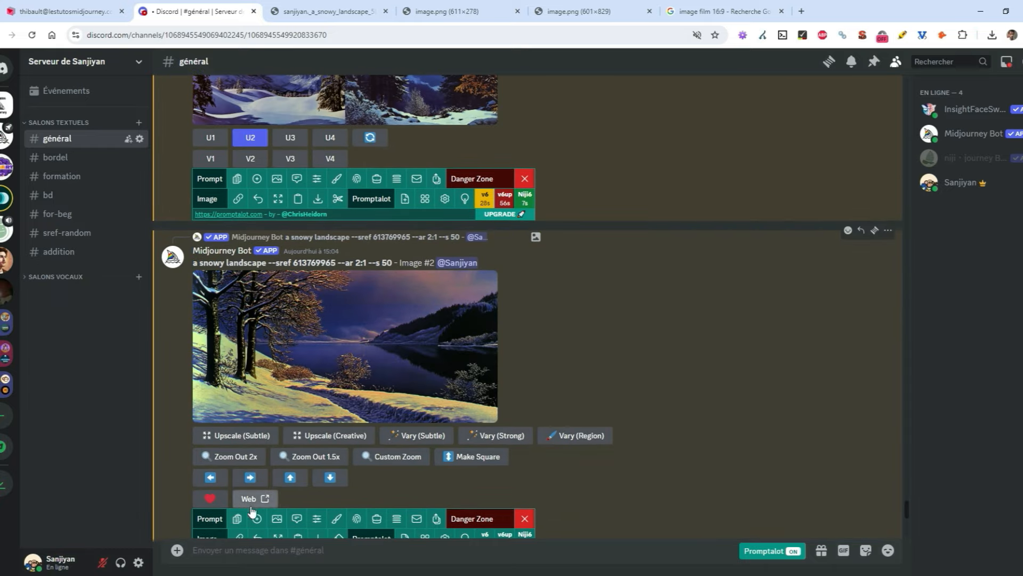
pyautogui.click(237, 518)
pyautogui.click(260, 551)
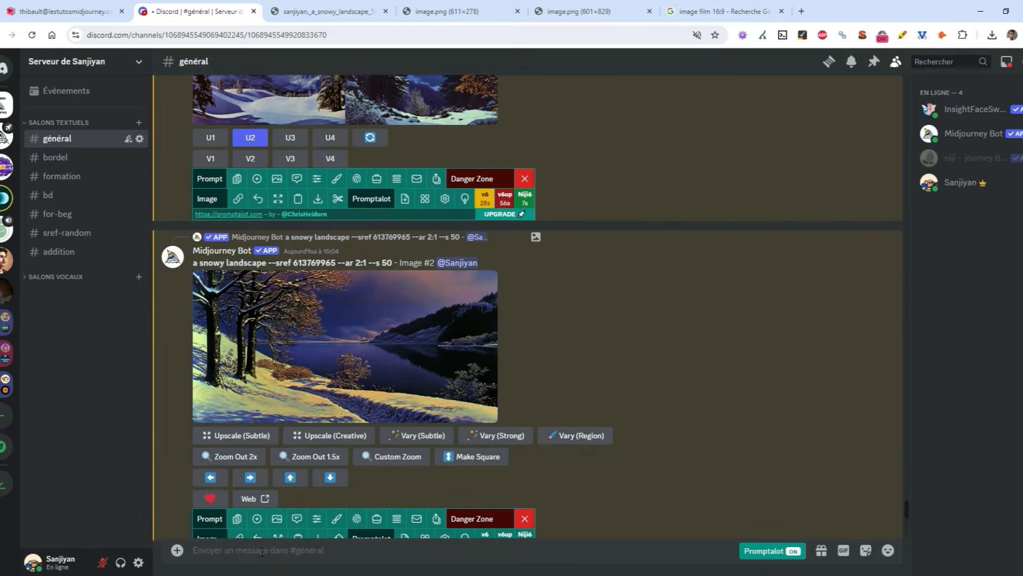
pyautogui.write('/imagine')
pyautogui.press('Return')
pyautogui.hotkey('ctrl', 'v')
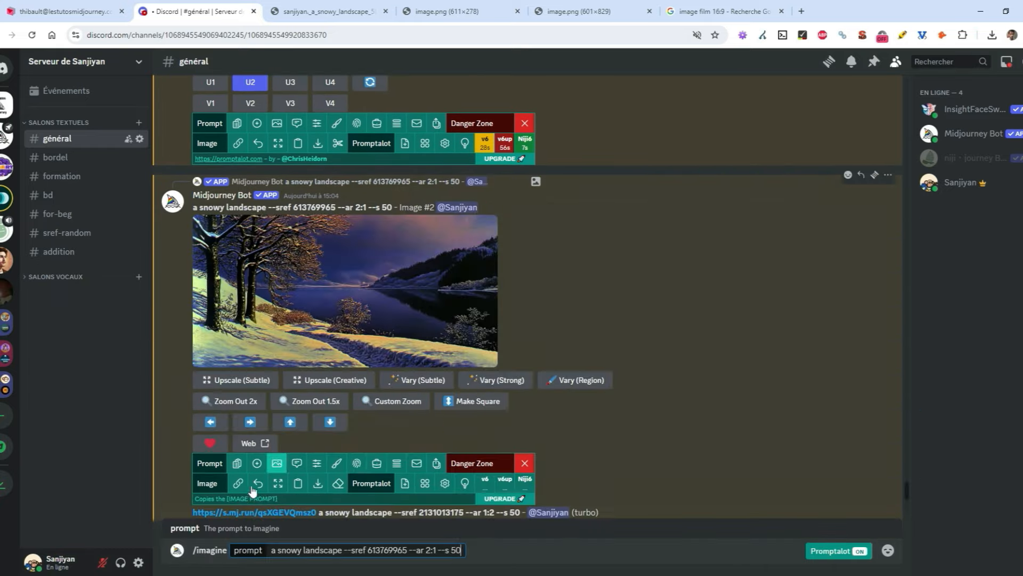
# Step: Put the upscaled 2:1 landscape's image link in front of the prompt as reference and submit it
pyautogui.click(238, 495)
pyautogui.click(271, 550)
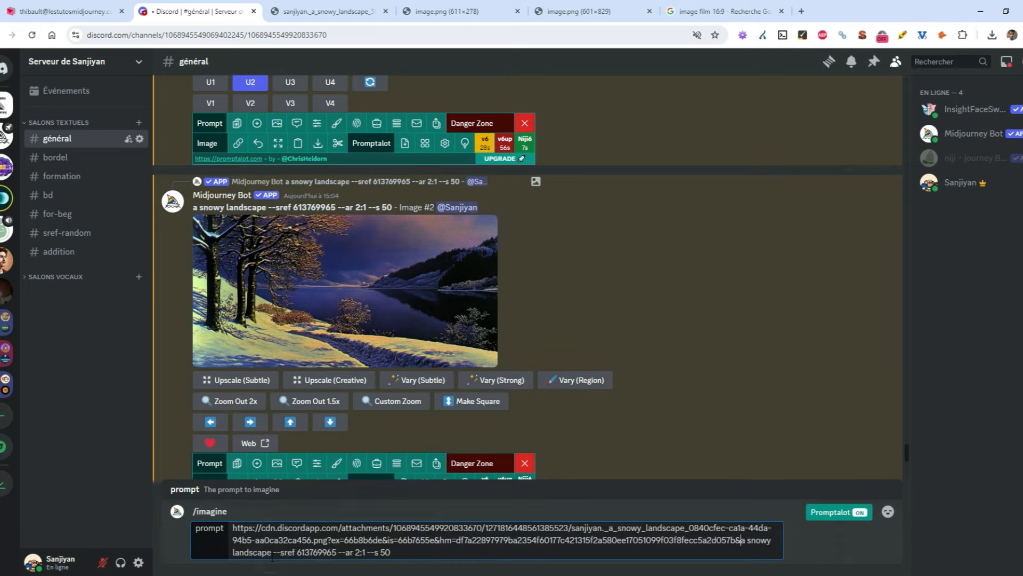
pyautogui.hotkey('ctrl', 'v')
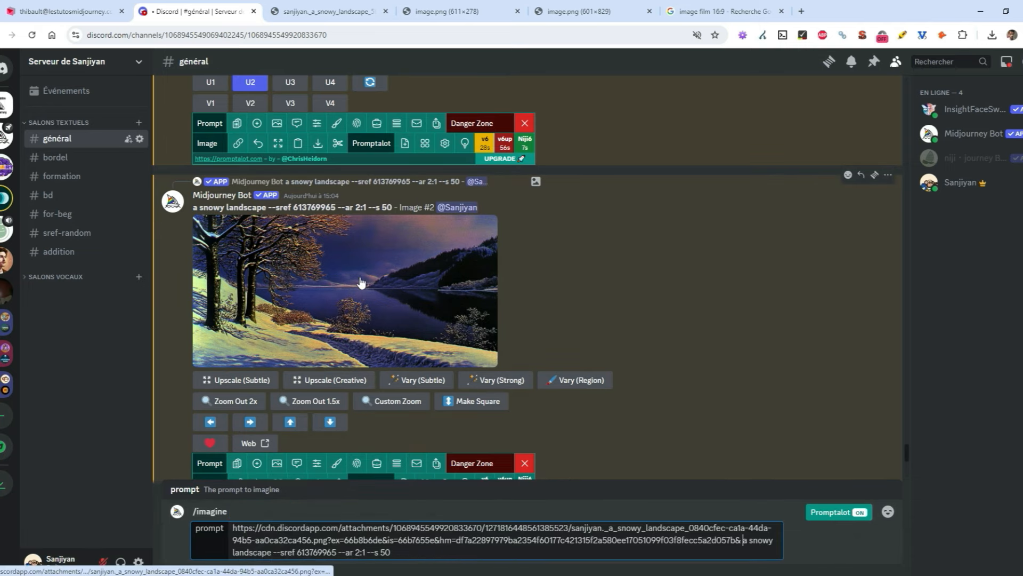
pyautogui.press('Return')
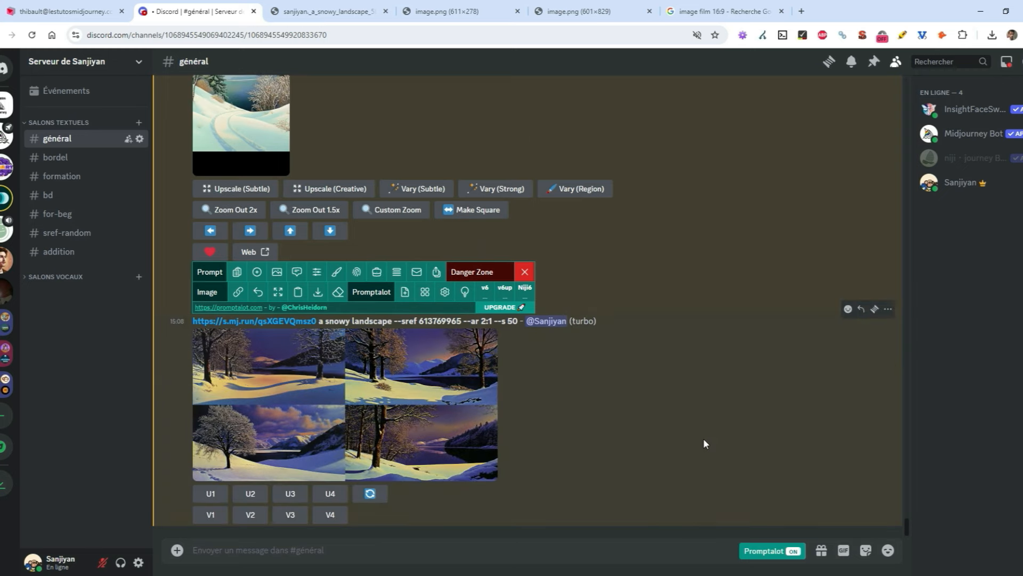
# Step: Go back to the black bars message and reveal the second hidden remedy
pyautogui.scroll(2, 703, 444)
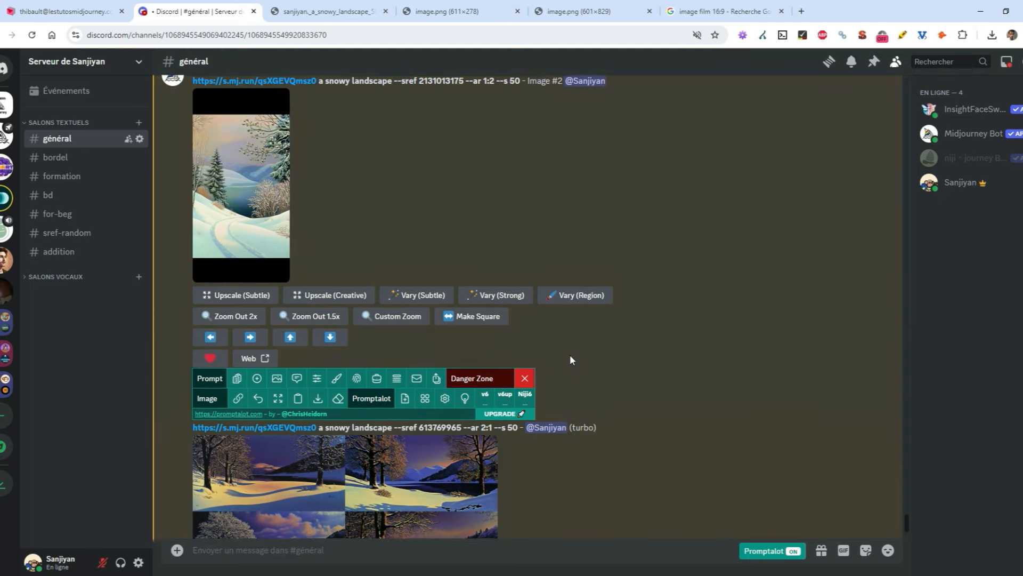
pyautogui.scroll(2, 570, 360)
pyautogui.moveTo(901, 506); pyautogui.dragTo(901, 461)
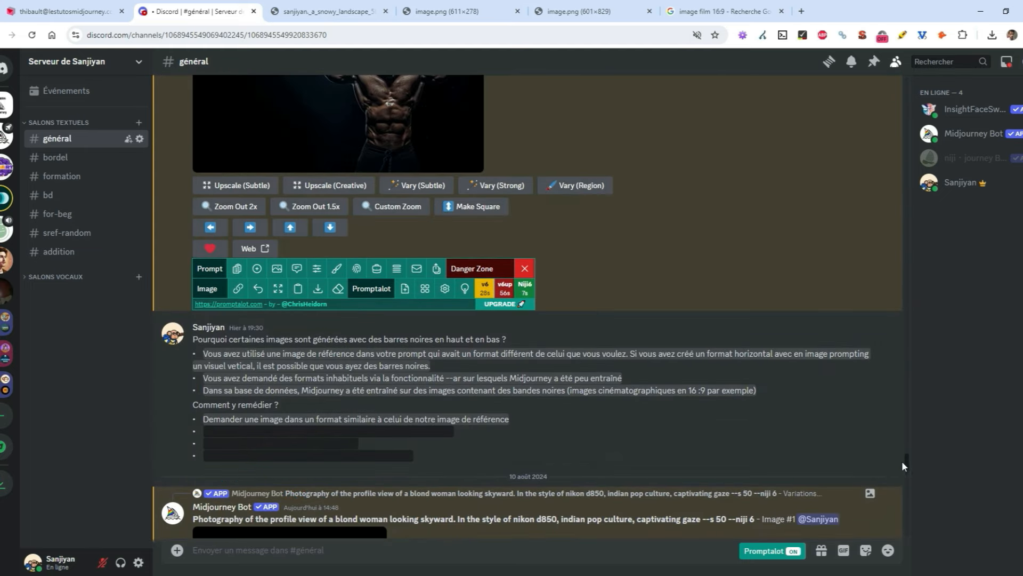
pyautogui.click(281, 432)
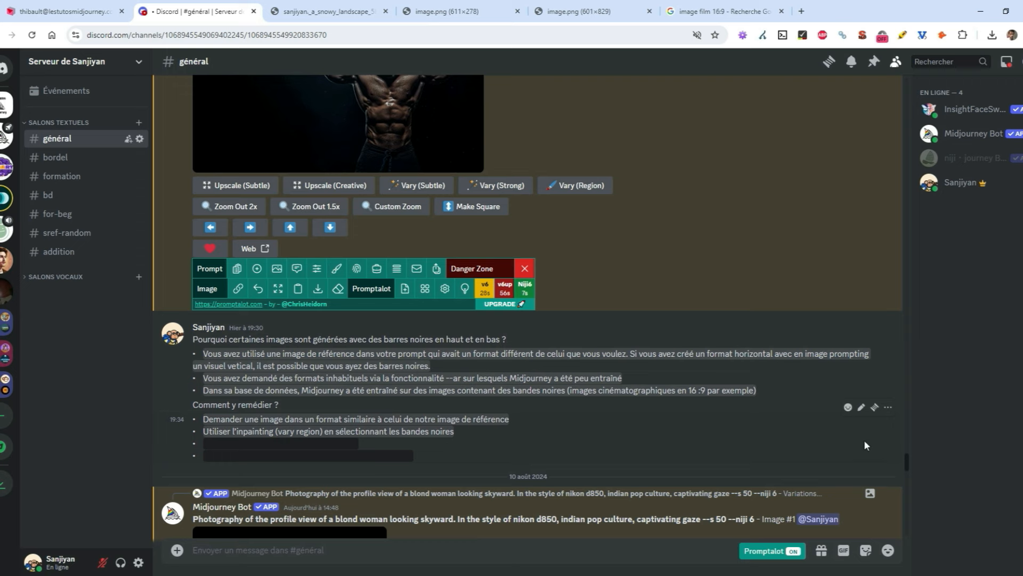
# Step: Run Vary (Region) on the upscaled 1:2 snowy landscape, selecting its upper and lower black bars and keeping the prompt
pyautogui.moveTo(904, 459); pyautogui.dragTo(913, 507)
pyautogui.scroll(-10, 572, 417)
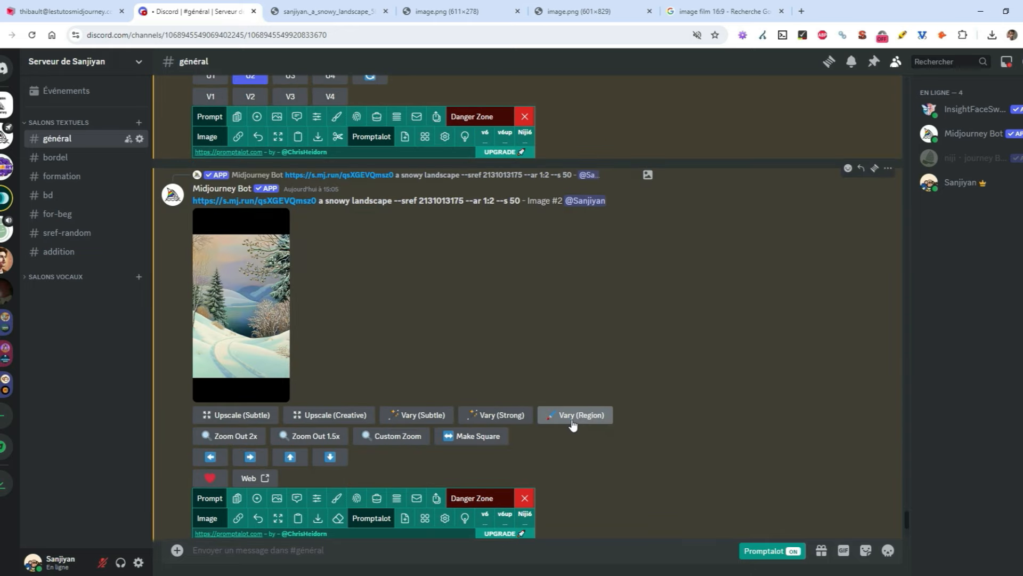
pyautogui.click(571, 418)
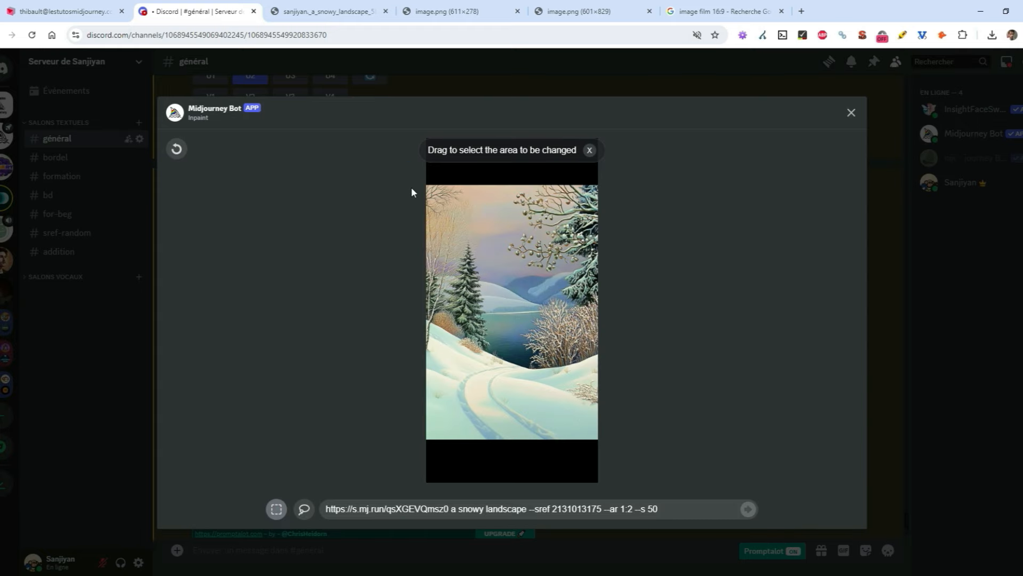
pyautogui.moveTo(411, 187); pyautogui.dragTo(621, 133)
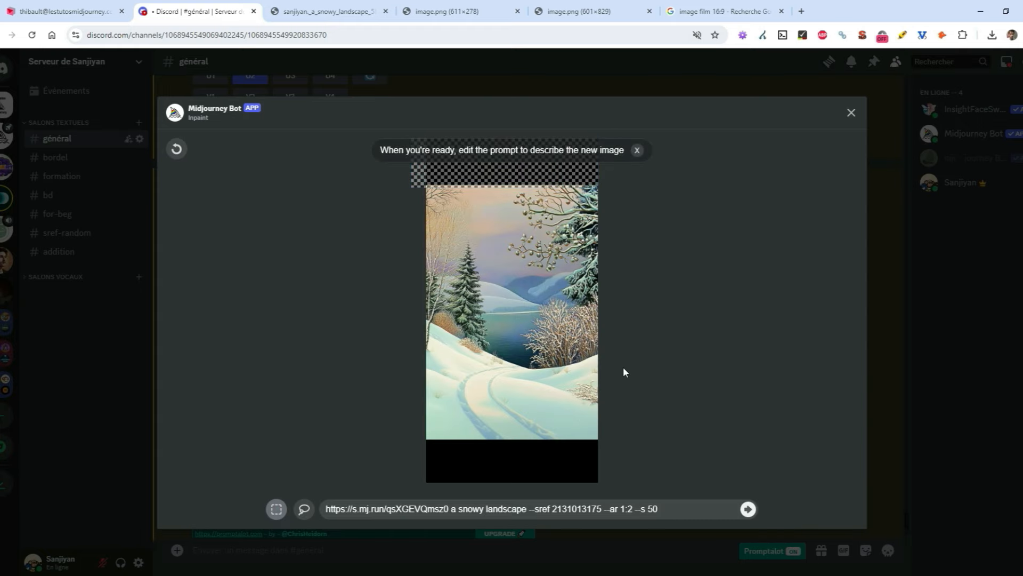
pyautogui.moveTo(611, 434); pyautogui.dragTo(426, 482)
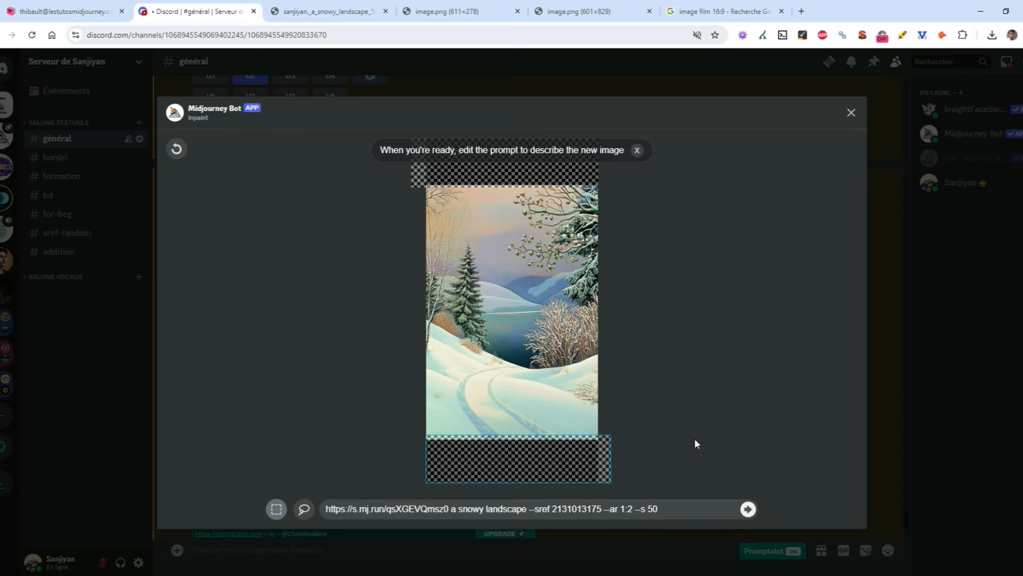
pyautogui.press('Return')
pyautogui.press('Escape')
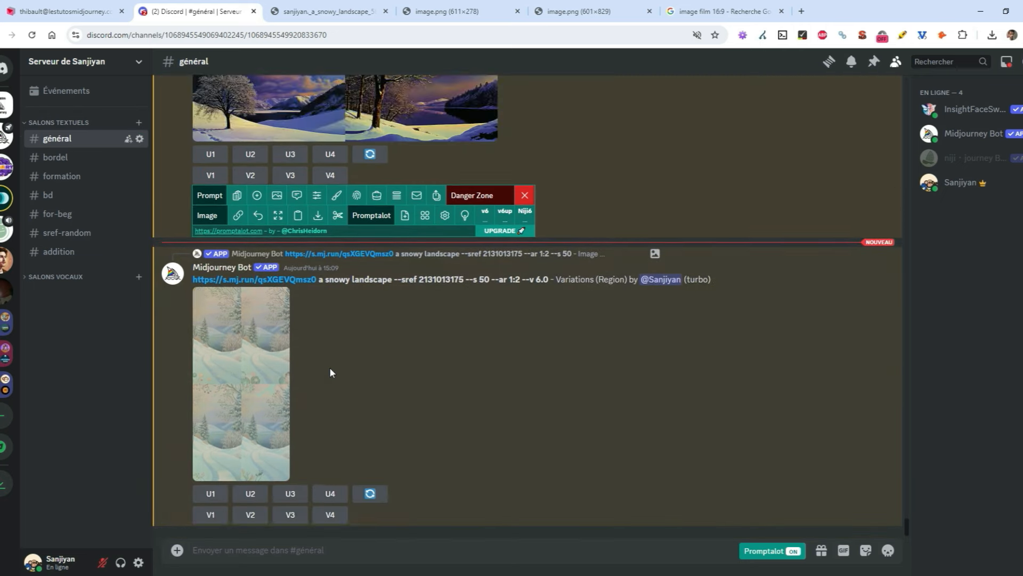
# Step: Reveal the third hidden remedy and view the image.png (601×829) screenshot about the Zoom Out feature
pyautogui.click(632, 424)
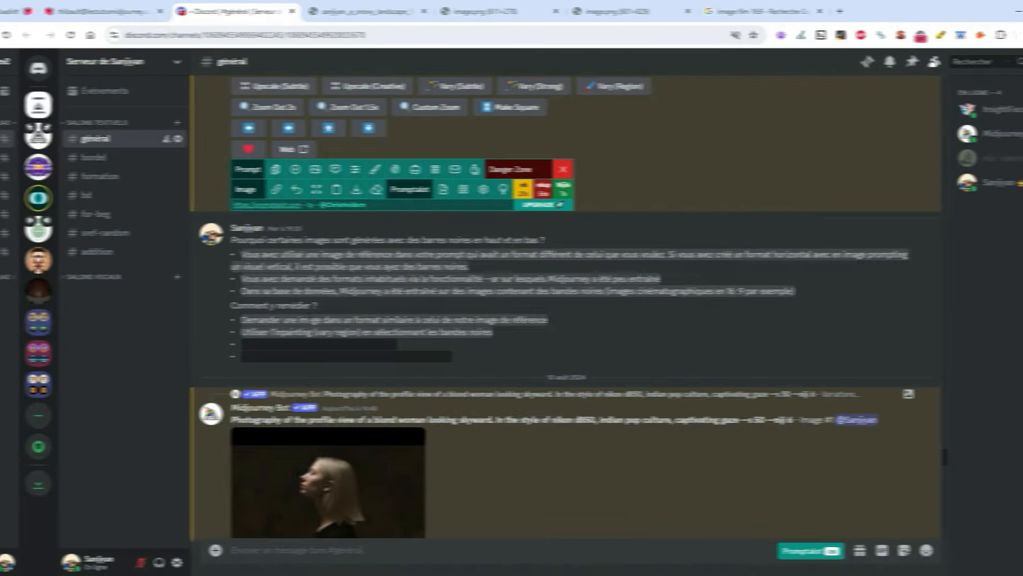
pyautogui.moveTo(204, 254); pyautogui.dragTo(434, 345)
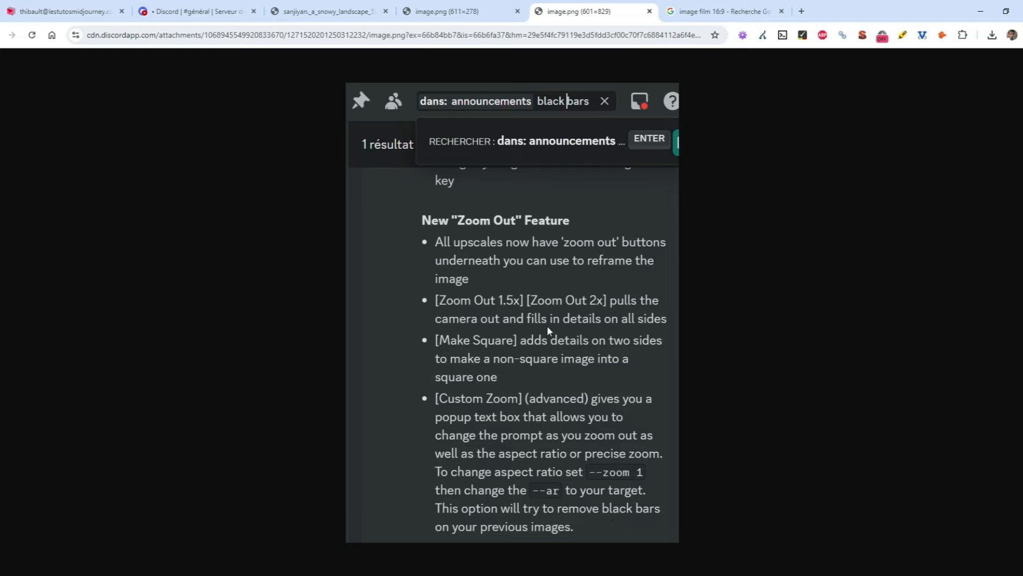
# Step: Return to the Discord channel and run Custom Zoom on the upscaled 1:2 snowy landscape with --zoom 1, keeping --ar 1:2
pyautogui.click(194, 11)
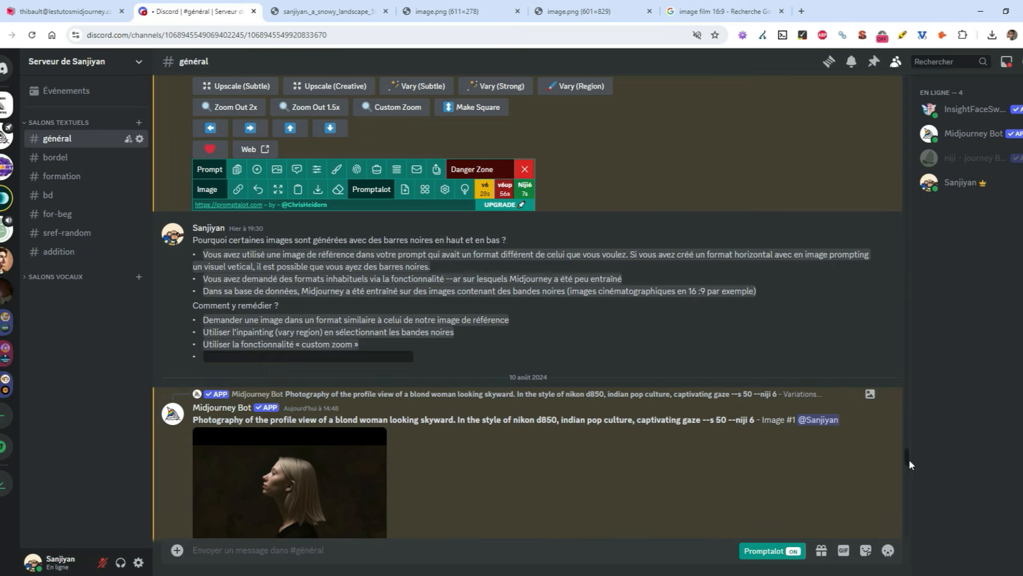
pyautogui.scroll(-10, 907, 456)
pyautogui.scroll(8, 556, 395)
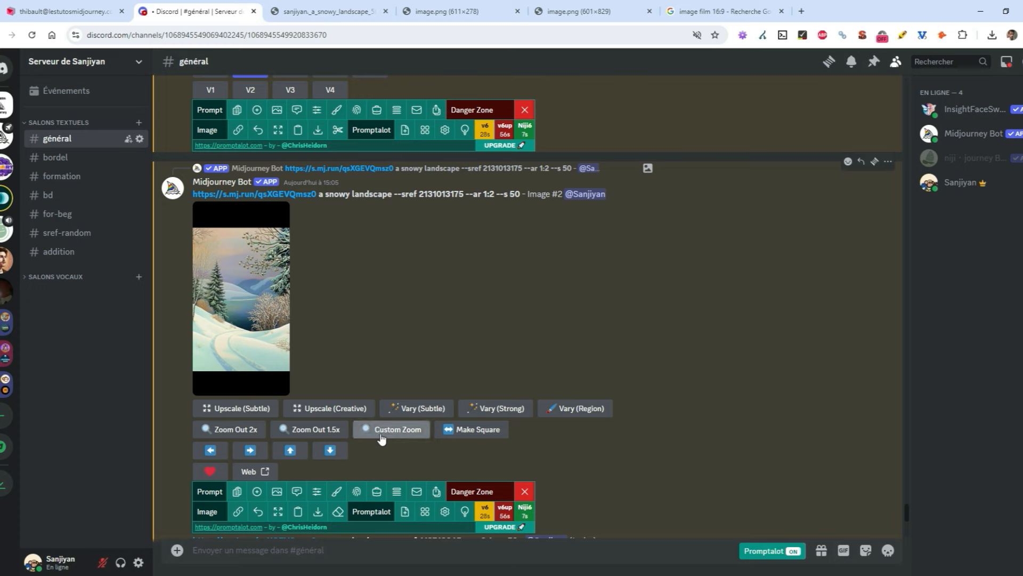
pyautogui.click(382, 435)
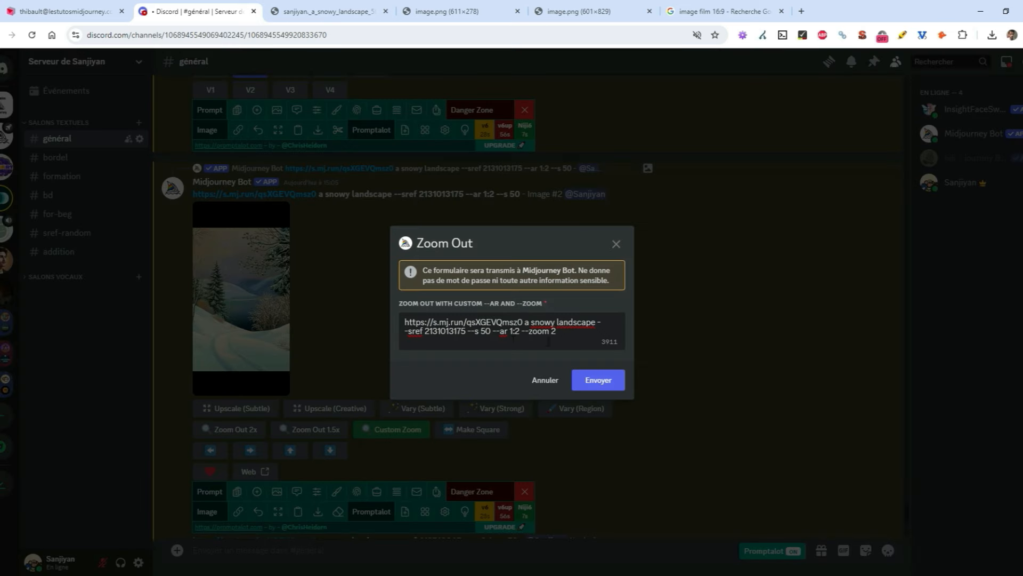
pyautogui.click(559, 338)
pyautogui.press('BackSpace')
pyautogui.write('1.1')
pyautogui.press('BackSpace')
pyautogui.write('01')
pyautogui.press('BackSpace')
pyautogui.press('BackSpace')
pyautogui.press('BackSpace')
pyautogui.click(600, 379)
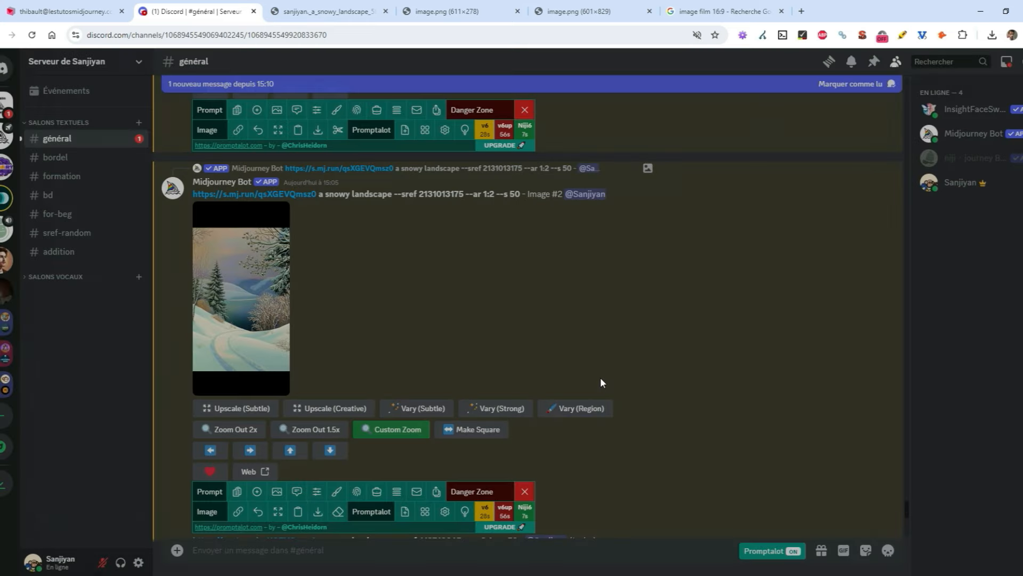
# Step: Enlarge the new Zoom Out grid to check its upper and lower edges, close it and look at the Variations (Region) grid
pyautogui.scroll(-15, 662, 375)
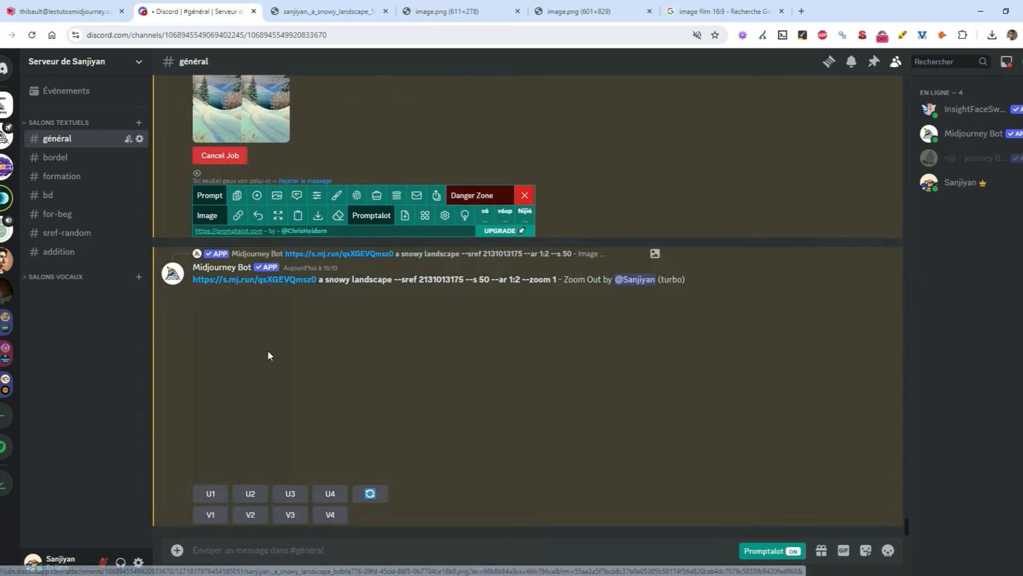
pyautogui.click(269, 356)
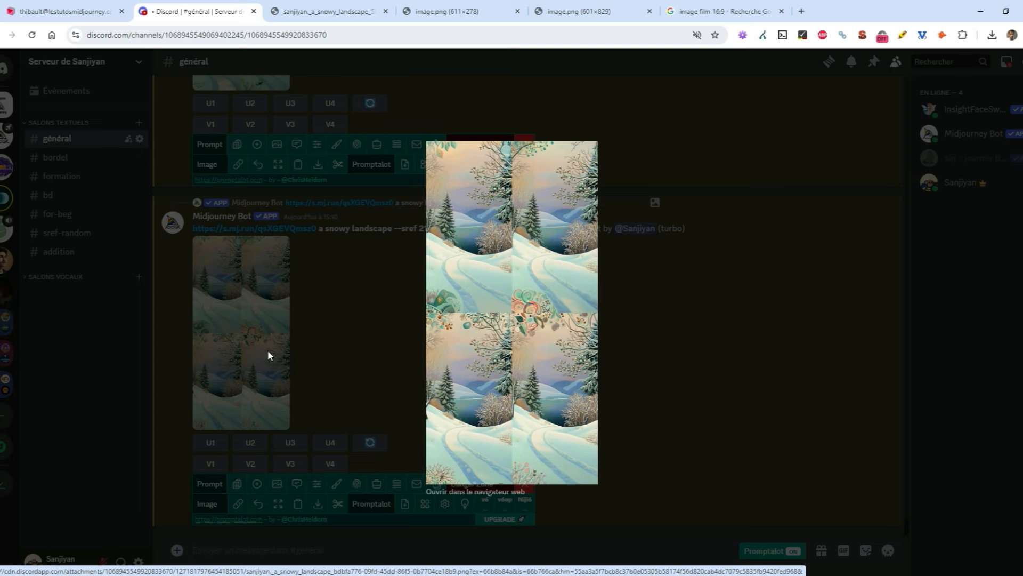
pyautogui.click(741, 468)
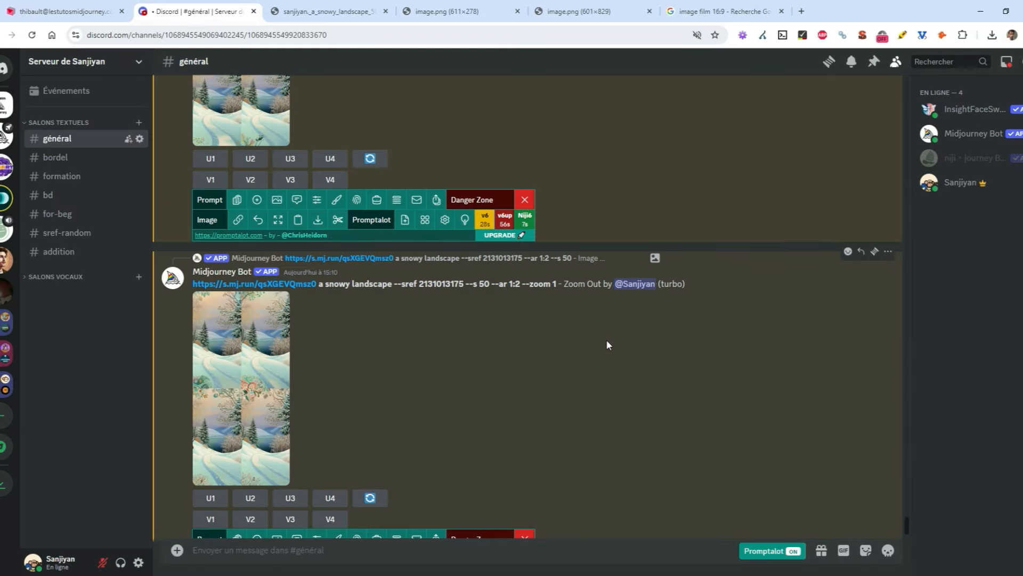
pyautogui.scroll(4, 597, 356)
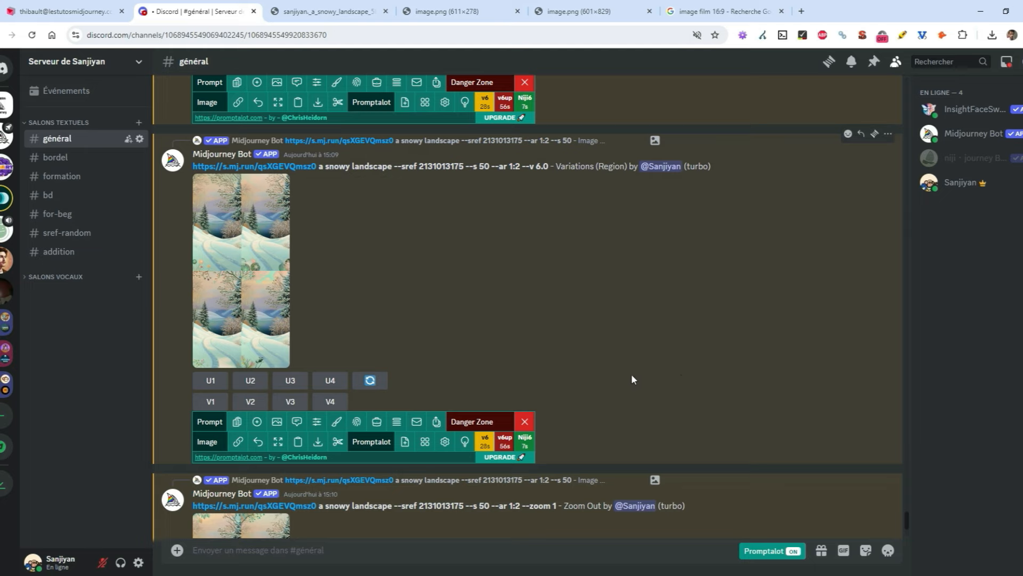
pyautogui.scroll(2, 633, 379)
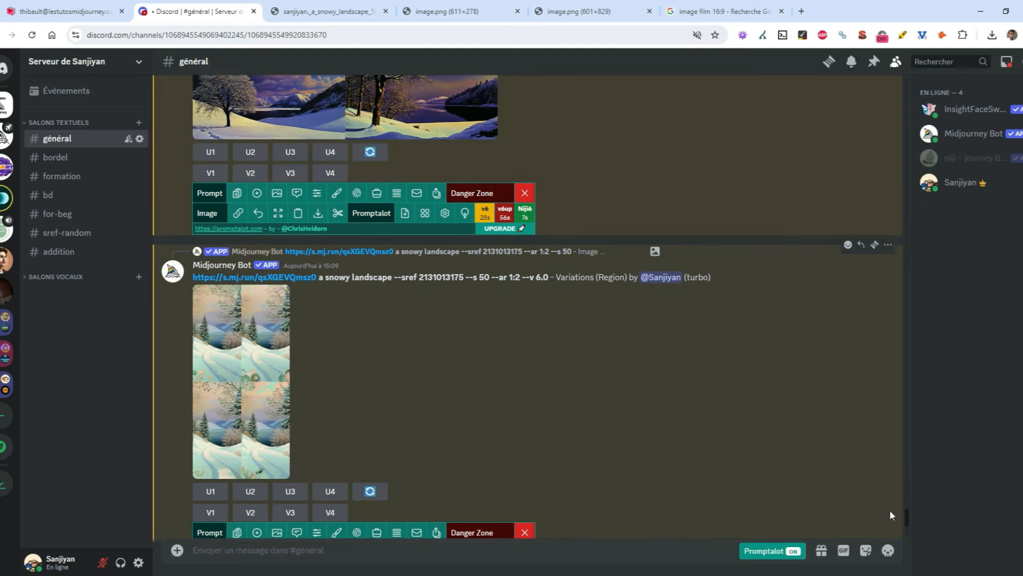
# Step: Go back to the black bars message, reveal the fourth hidden remedy and review the remedies list
pyautogui.moveTo(904, 507); pyautogui.dragTo(519, 394)
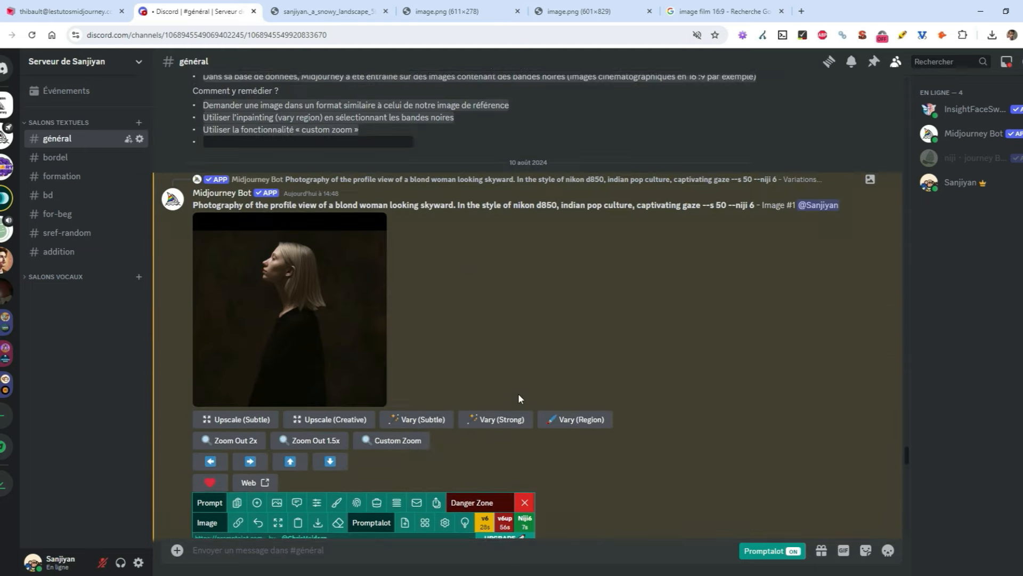
pyautogui.scroll(5, 519, 398)
pyautogui.click(359, 404)
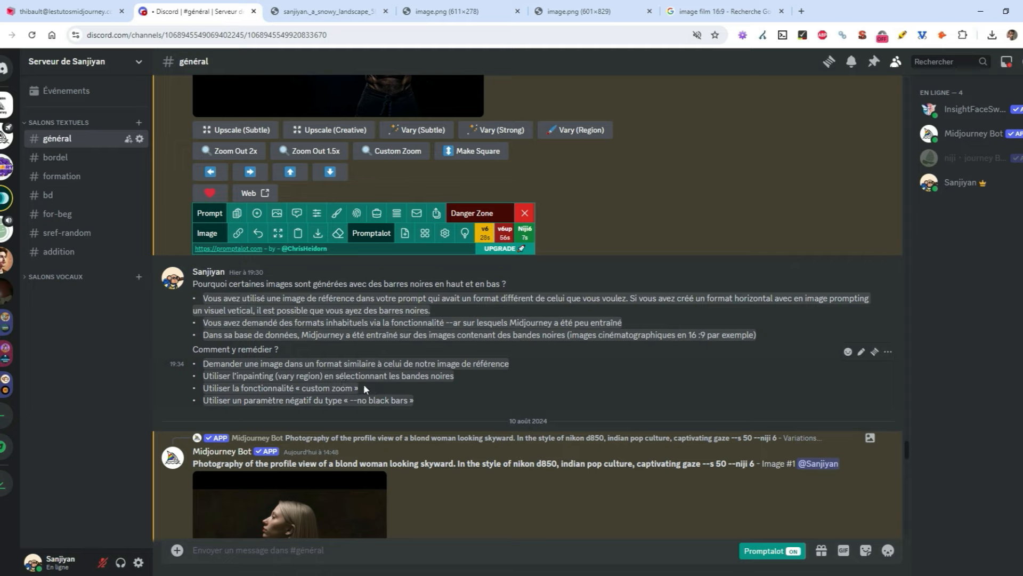
pyautogui.moveTo(364, 387); pyautogui.dragTo(205, 373)
pyautogui.click(288, 380)
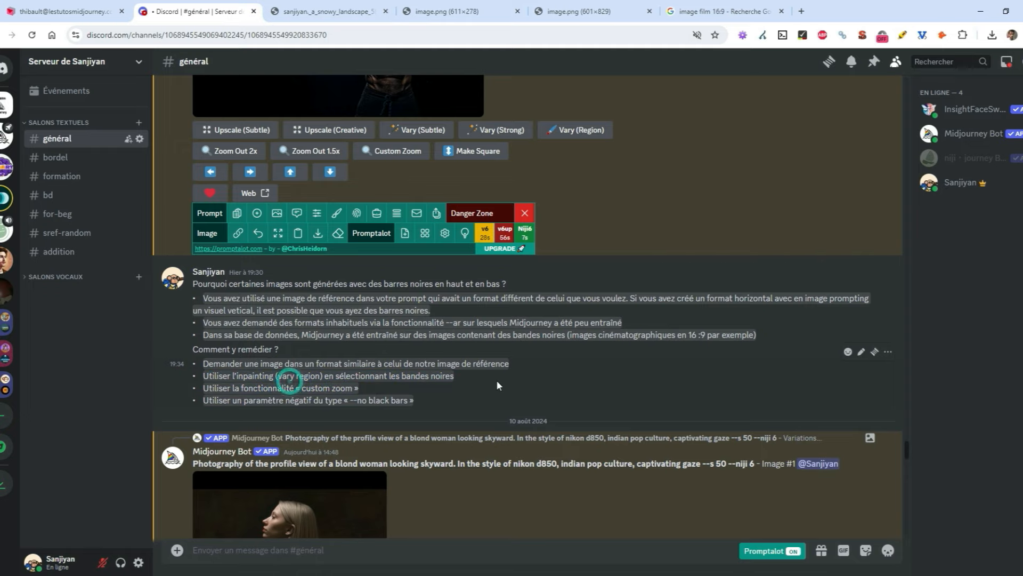